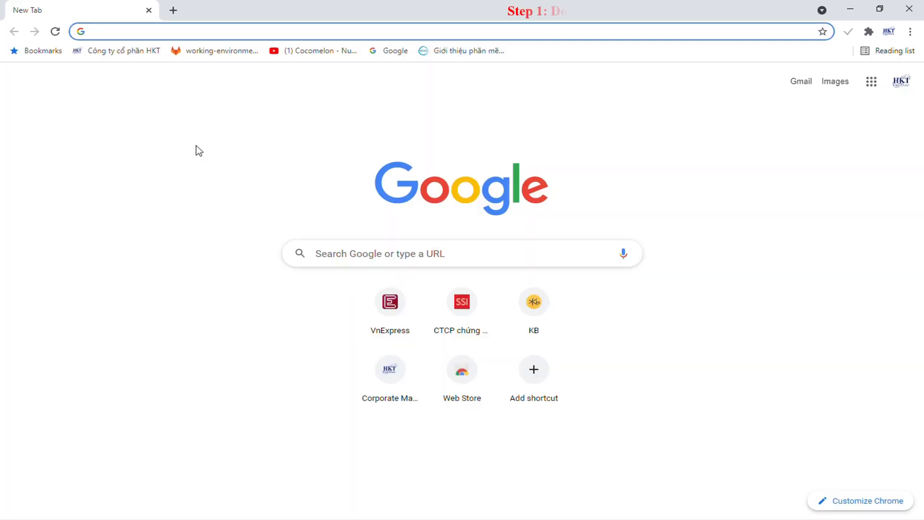
- Type 'ap' in a fresh Chrome tab's address bar to get Apache Friends suggestions
type("apache Friends")
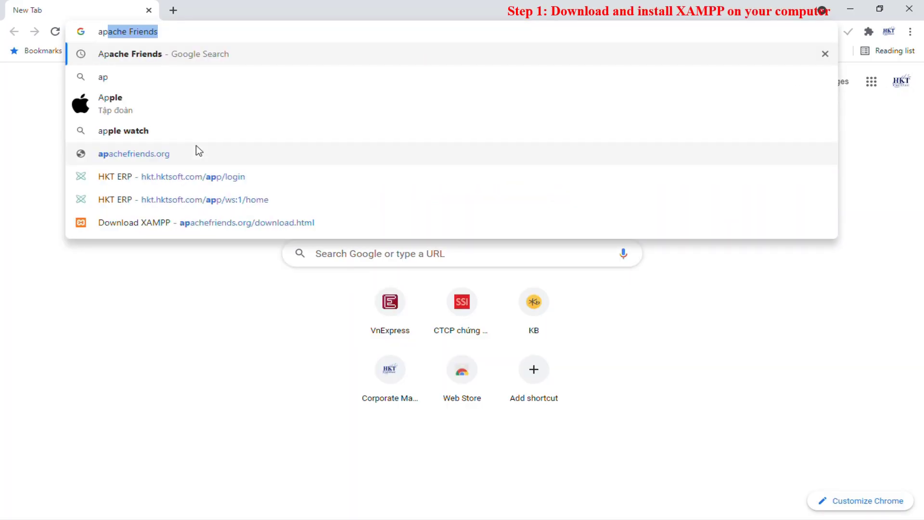
- Go to the Apache Friends XAMPP download page and get the Windows installer
left_click(213, 222)
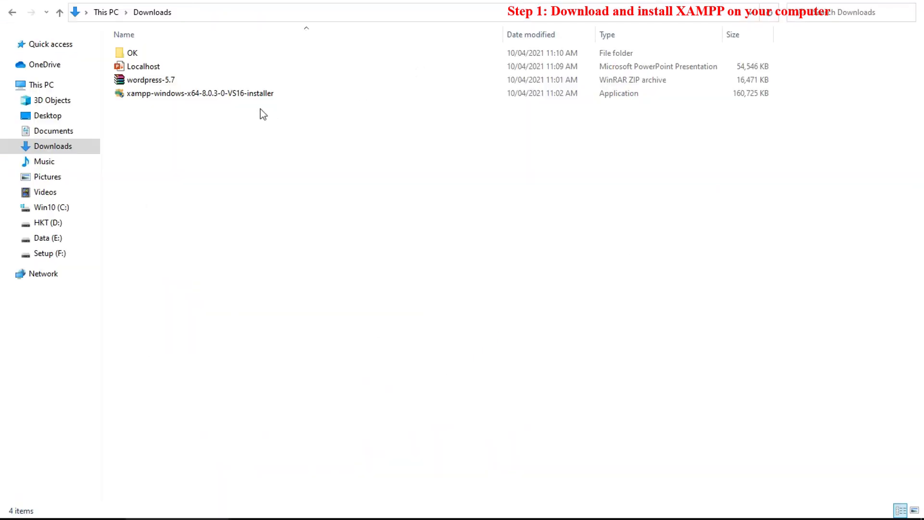
- Run the XAMPP installer with all components, folder C:\xampp and English, and install
double_click(212, 96)
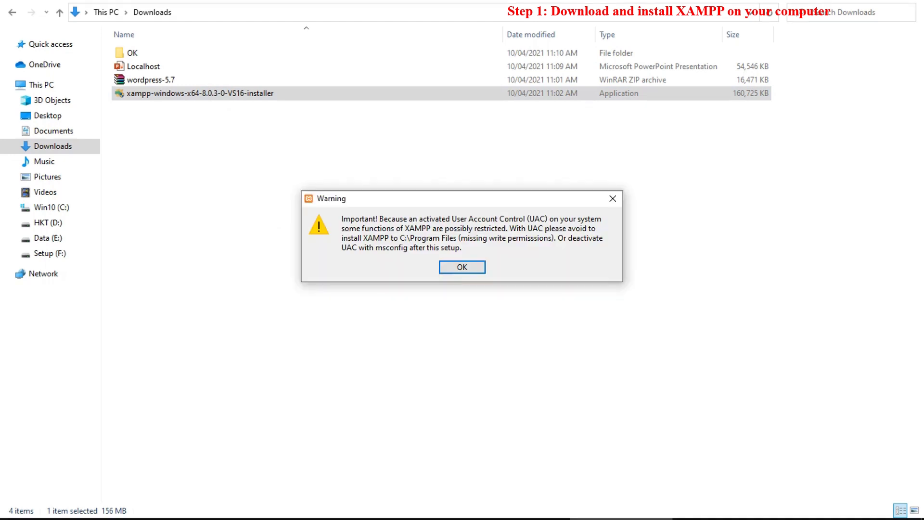
left_click(462, 268)
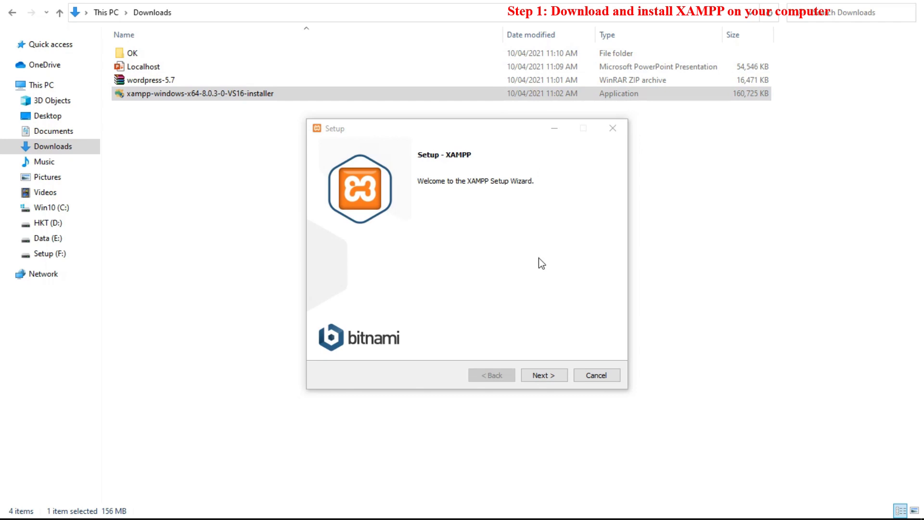
left_click(543, 376)
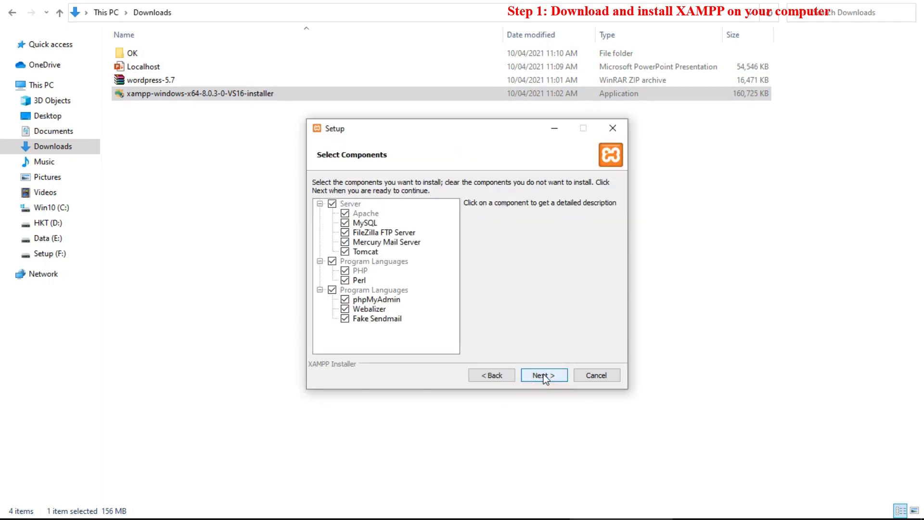
left_click(544, 376)
left_click(544, 376)
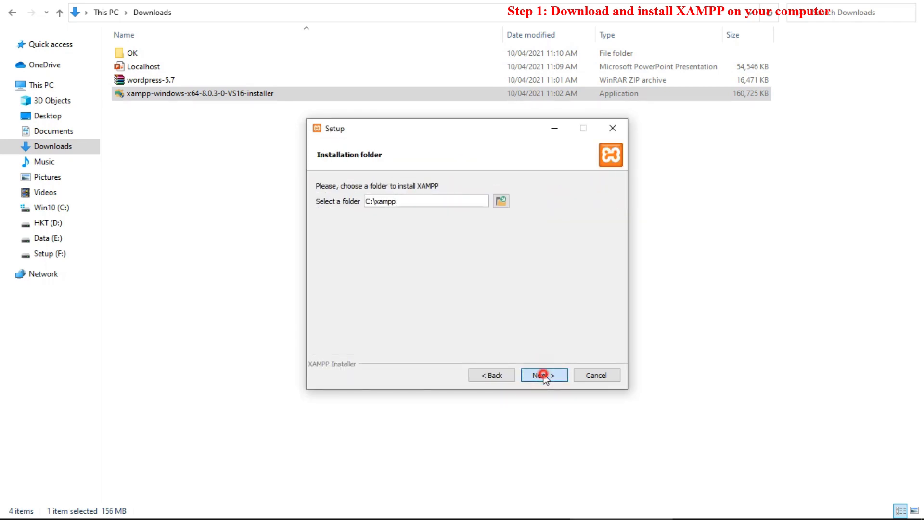
left_click(544, 375)
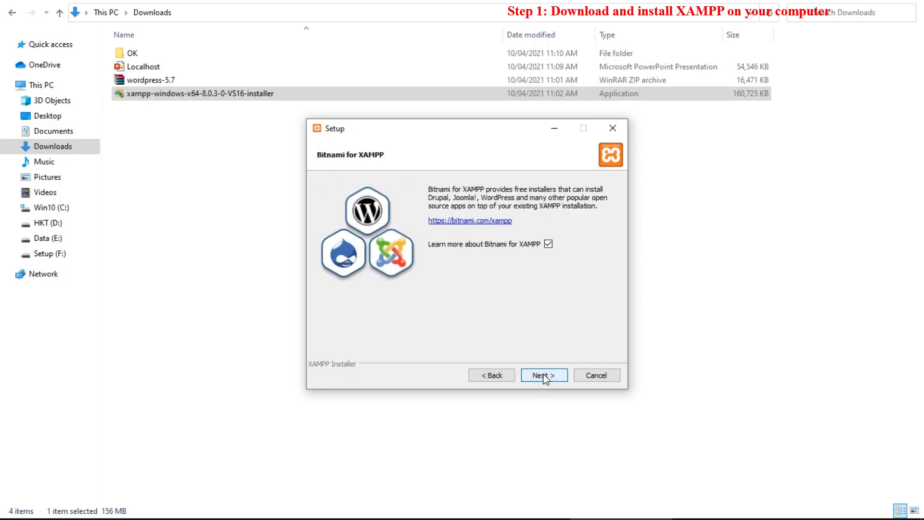
left_click(496, 375)
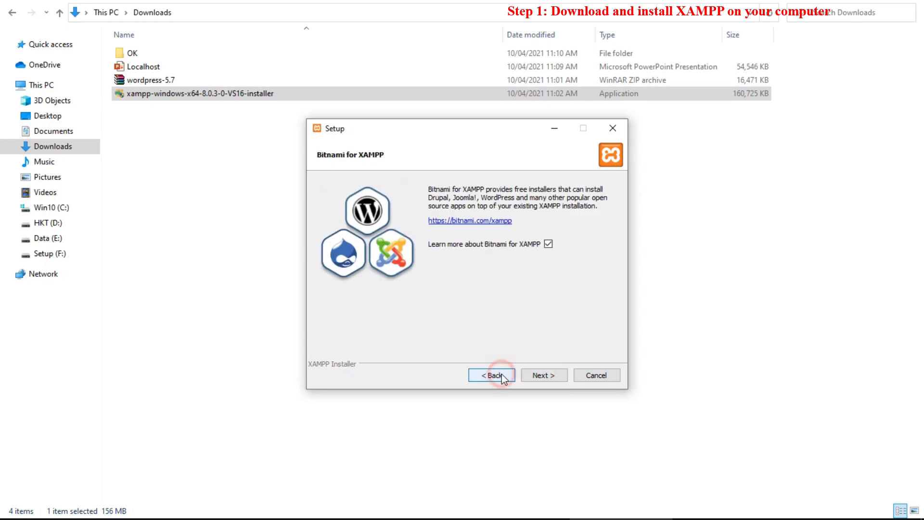
left_click(535, 378)
left_click(535, 376)
left_click(534, 376)
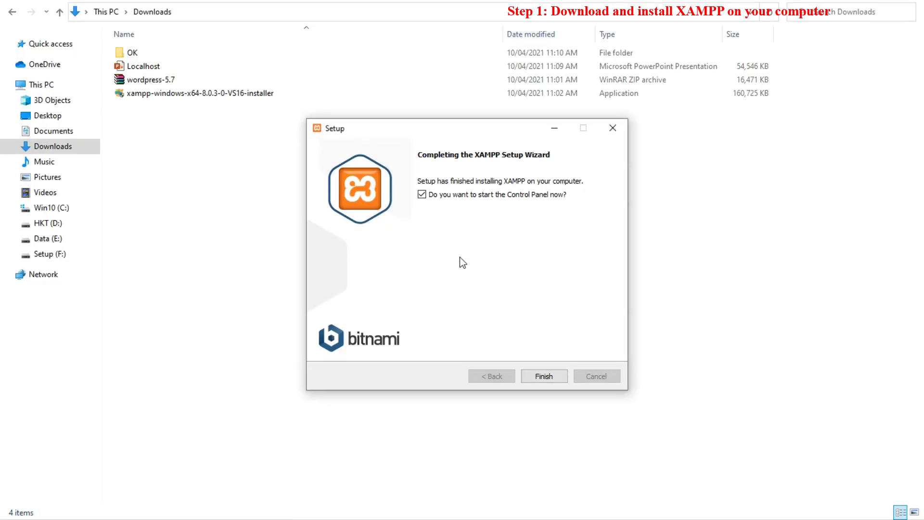
- Finish setup to launch XAMPP Control Panel v3.2.4, enlarge its window, then close it
left_click(544, 377)
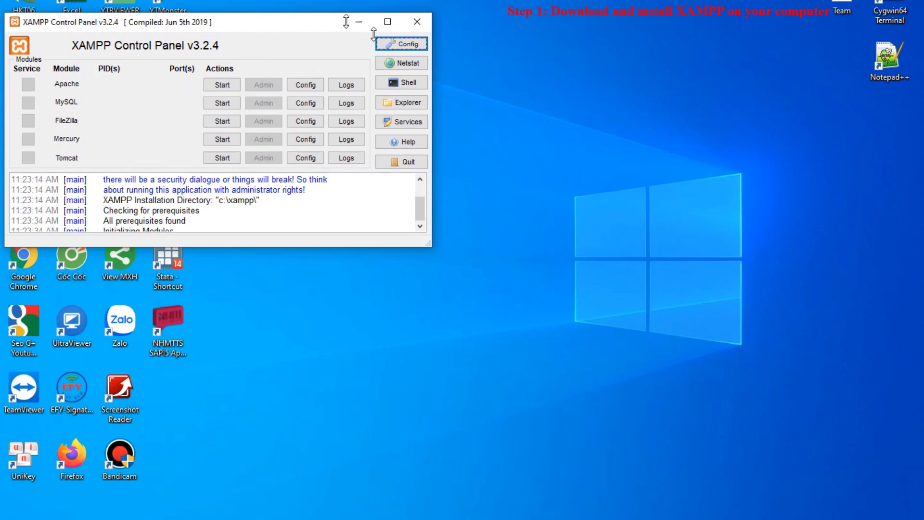
left_click_drag(377, 21, 377, 1)
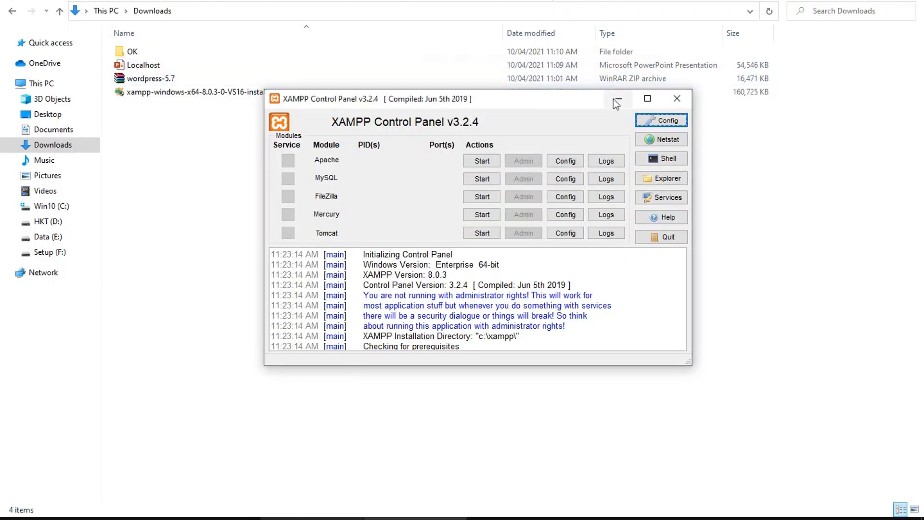
left_click(676, 100)
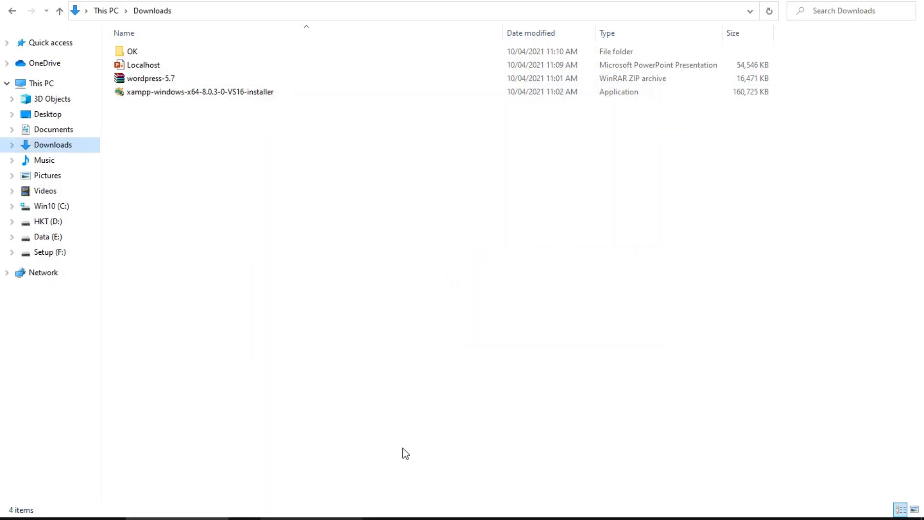
- Launch xampp-control from the C:\xampp folder on drive C
left_click(48, 206)
double_click(137, 173)
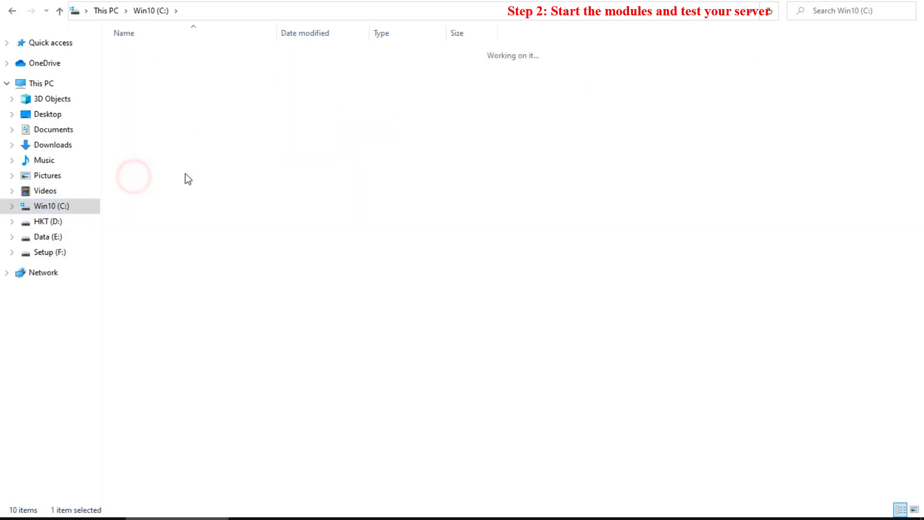
scroll(179, 289, "down", 6)
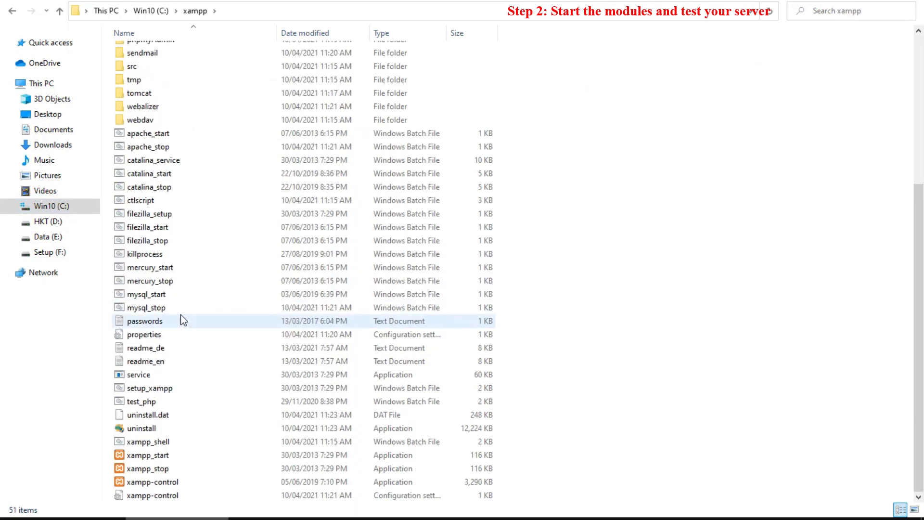
left_click(154, 485)
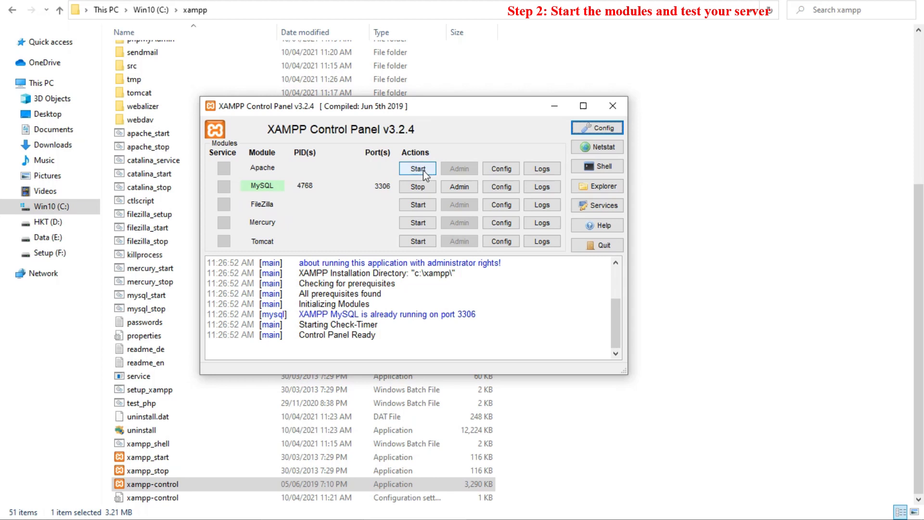
- Start the Apache web server alongside MySQL in the XAMPP Control Panel
left_click(423, 170)
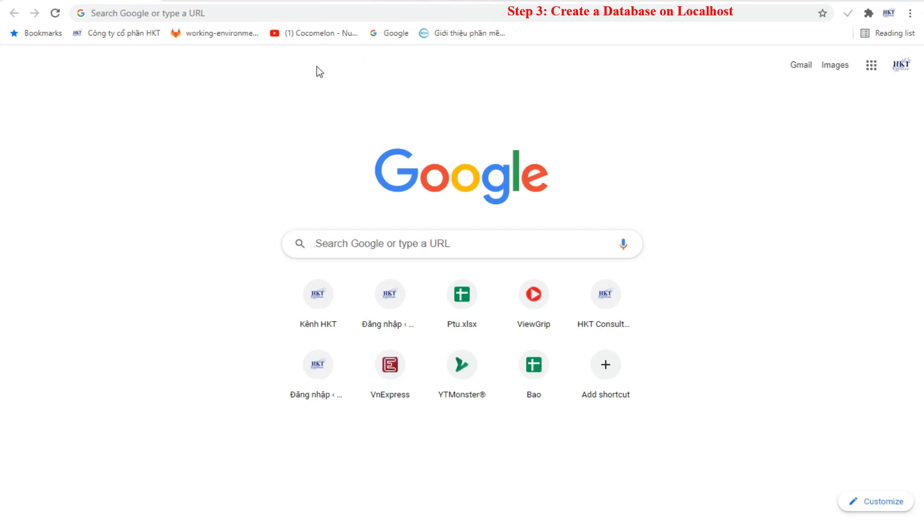
- Load the local phpMyAdmin page at localhost/phpmyadmin
key("ctrl+l")
type("http://localhost/phpmyadmin")
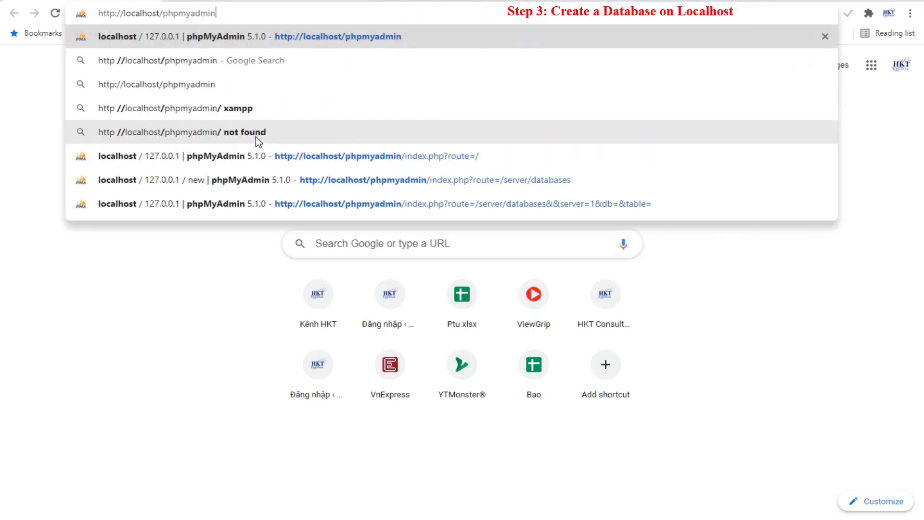
key("Return")
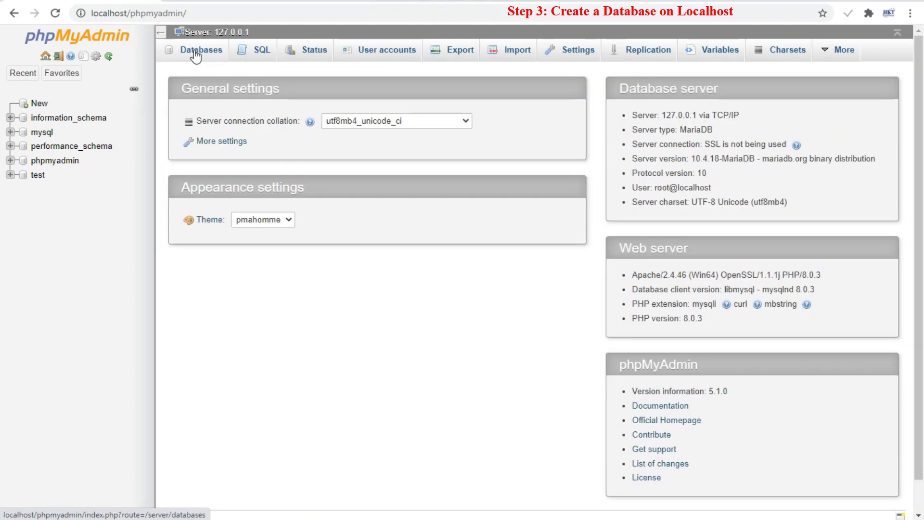
- Create a database named hkt with utf8_unicode_ci collation
left_click(195, 55)
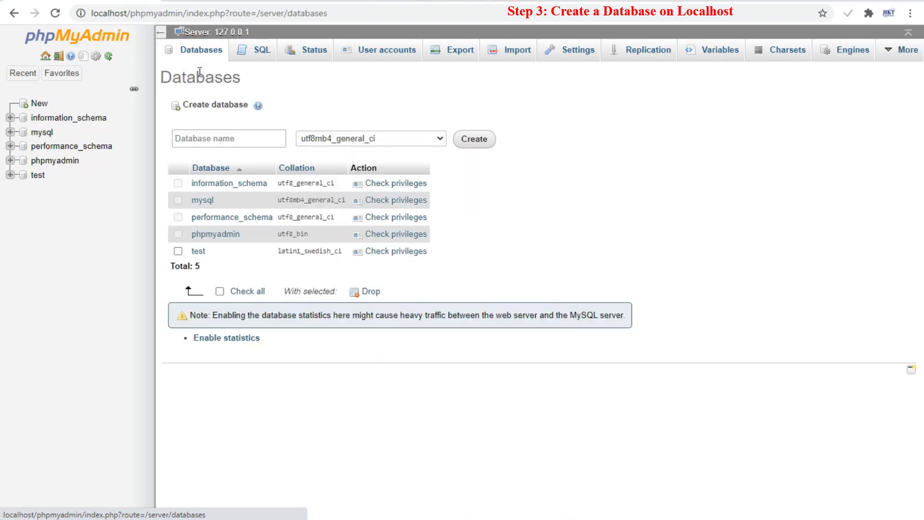
left_click(215, 138)
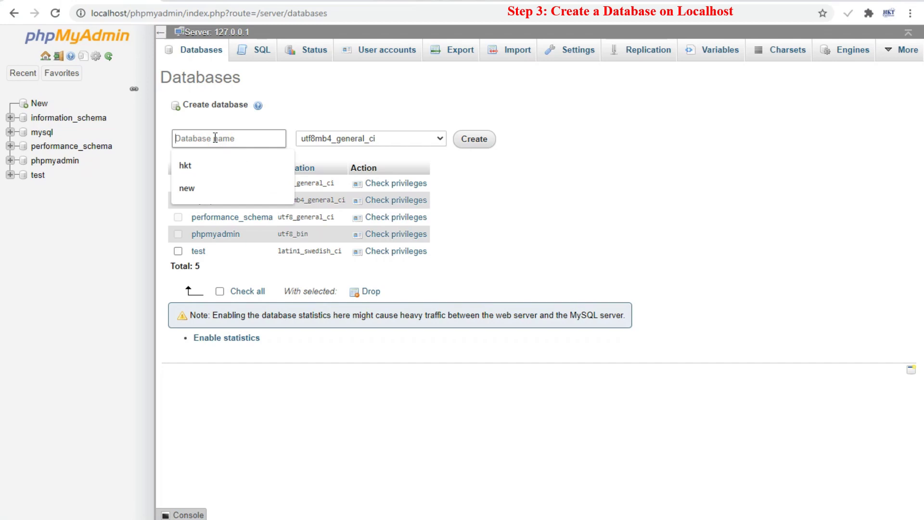
type("hkt")
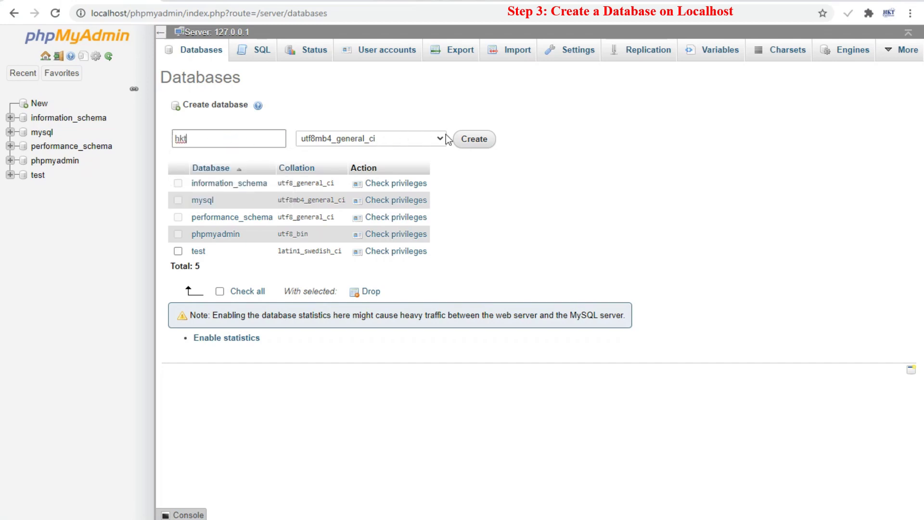
left_click(439, 138)
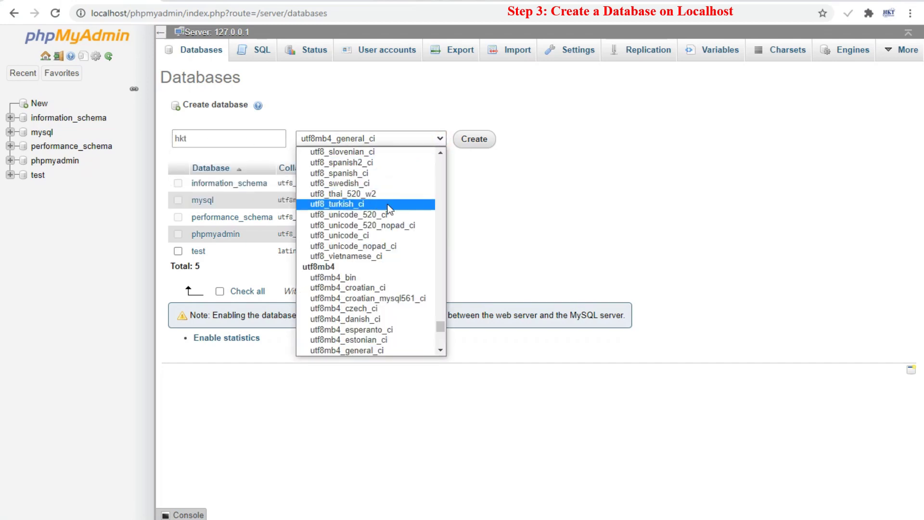
left_click(373, 235)
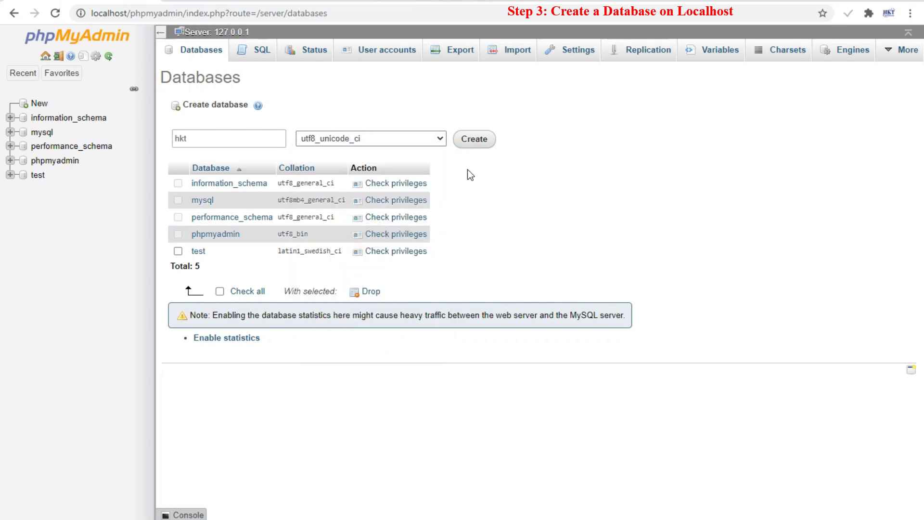
left_click(476, 141)
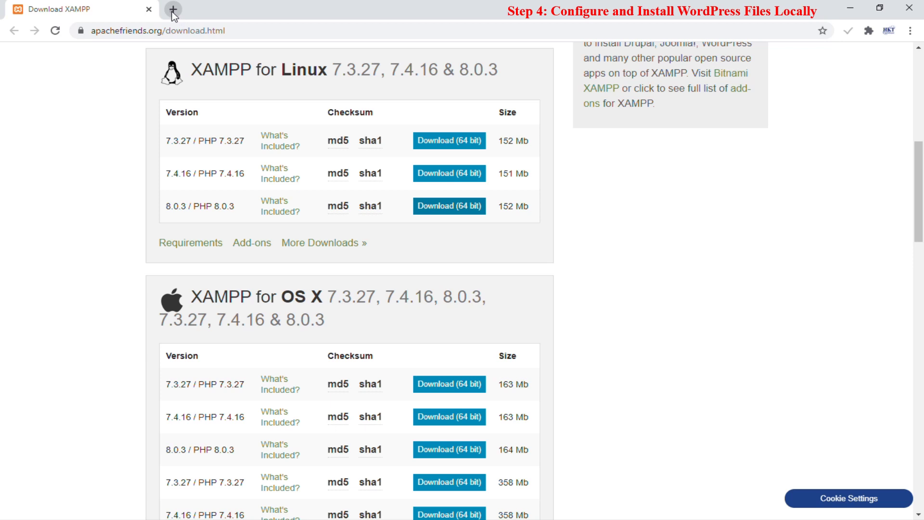
- Download wordpress-5.7.zip from wordpress.org/latest.zip, then return to the XAMPP download tab
left_click(173, 10)
type("https://wordpress.org/latest.zip")
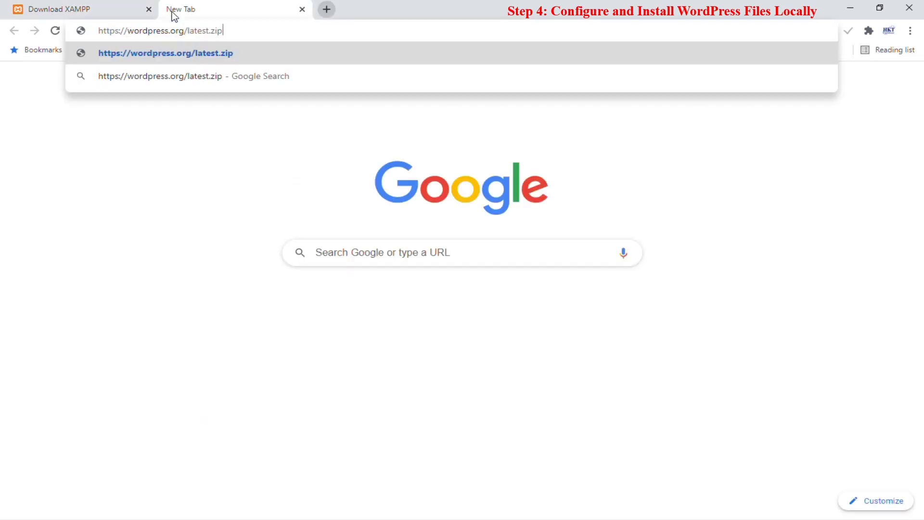
key("Return")
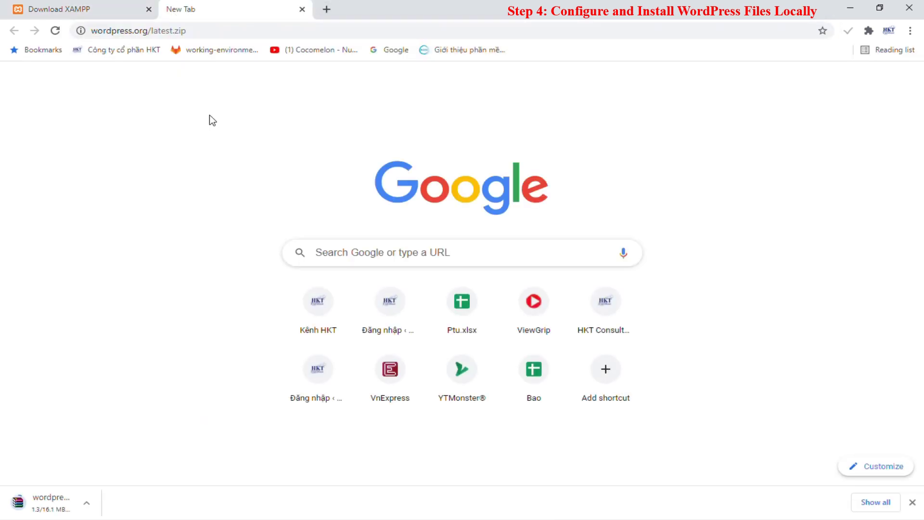
left_click(101, 10)
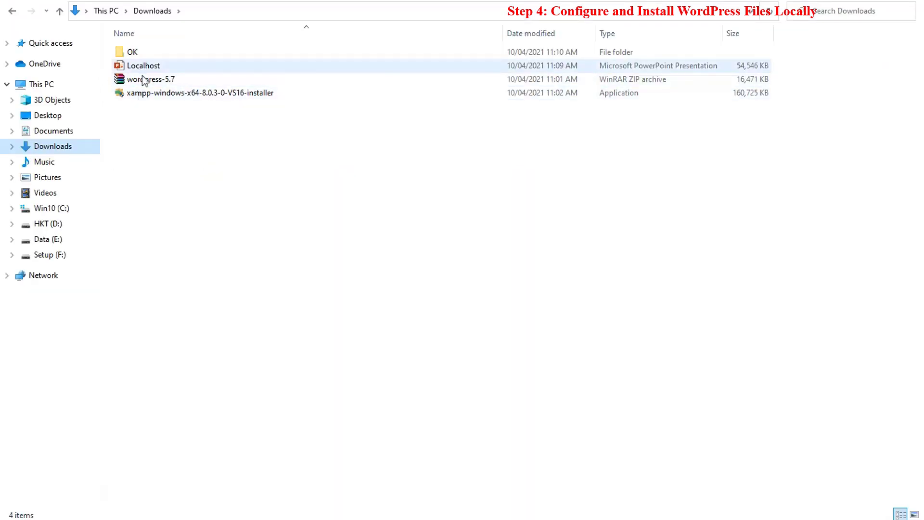
- Copy the wordpress-5.7 archive from Downloads into C:\xampp\htdocs
left_click(142, 80)
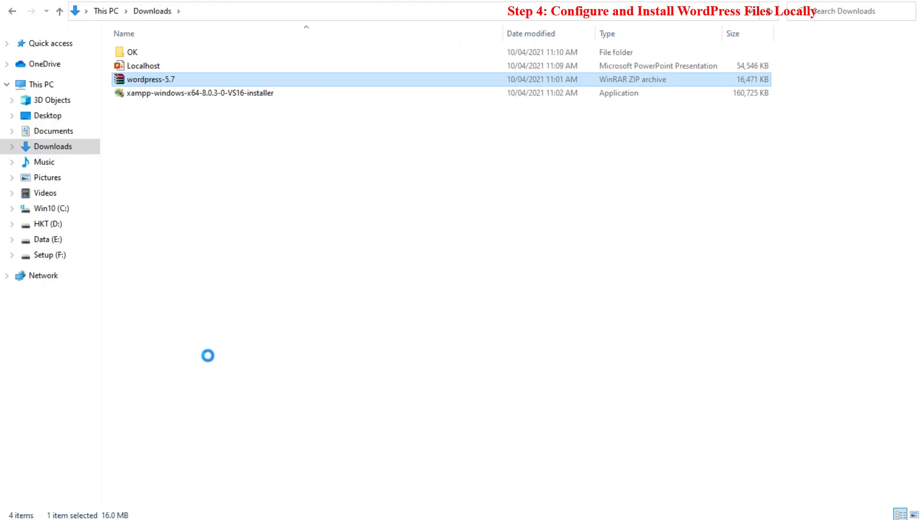
key("shift+F10")
left_click(170, 318)
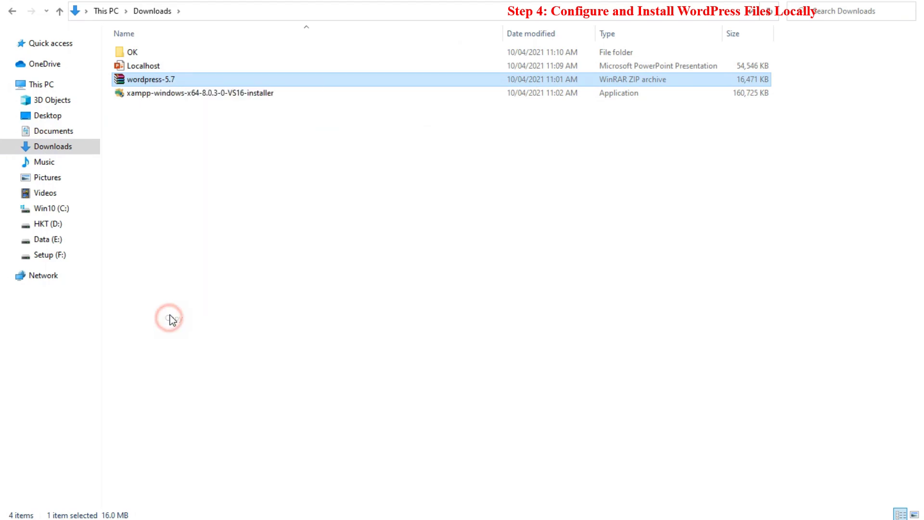
left_click(13, 11)
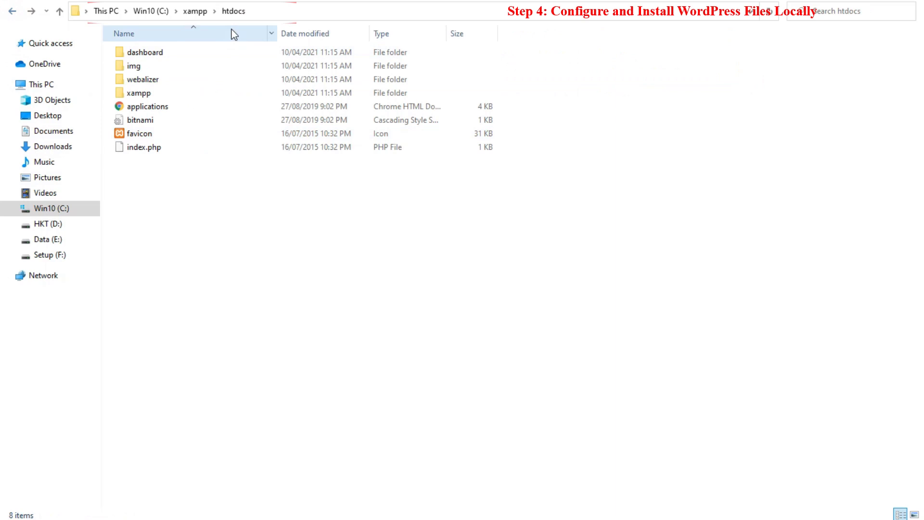
right_click(147, 200)
left_click(169, 289)
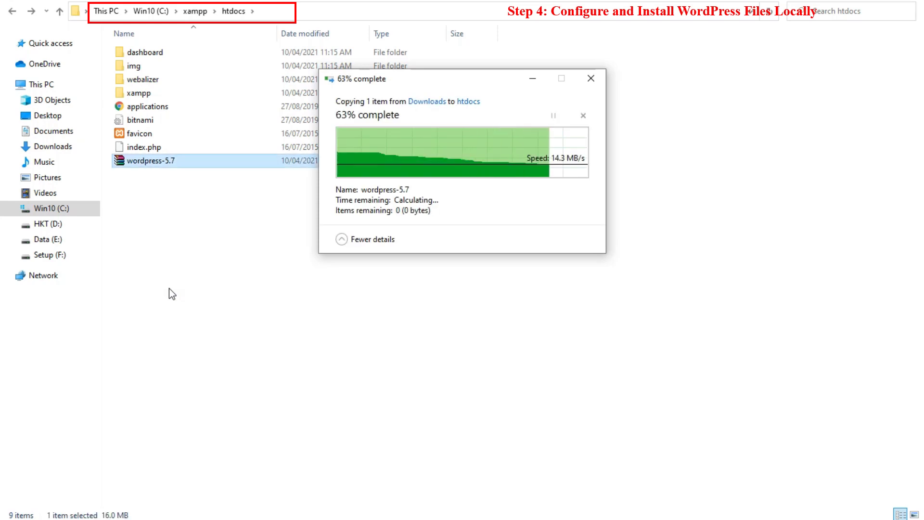
- Extract the wordpress-5.7 archive directly into htdocs
double_click(151, 164)
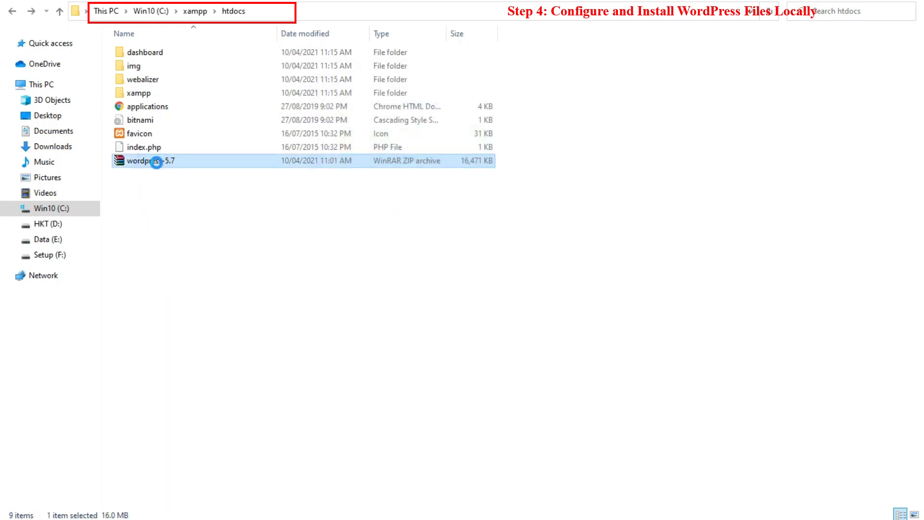
key("shift+F10")
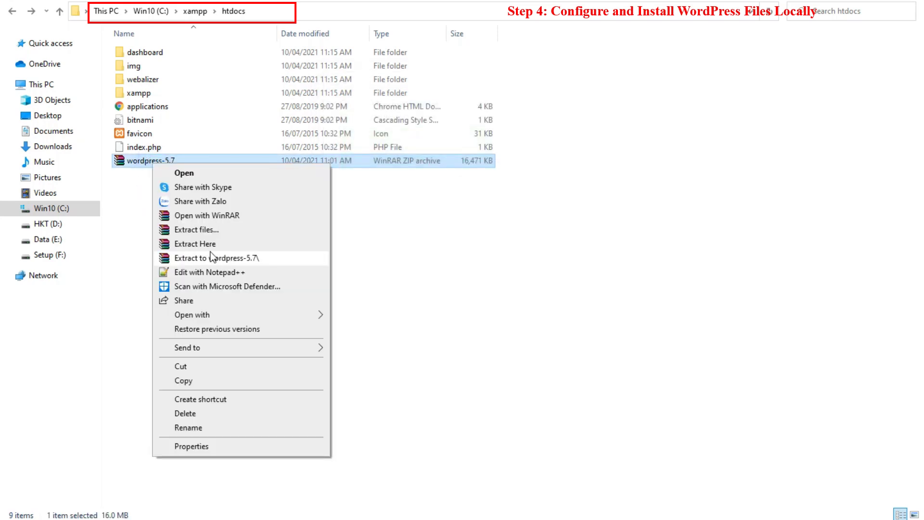
left_click(209, 247)
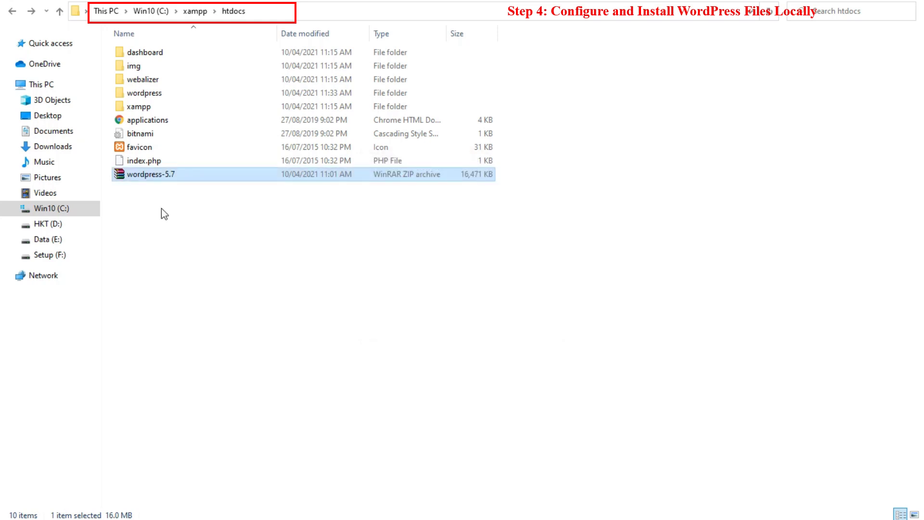
- Rename the extracted wordpress folder to hkt01
left_click(145, 93)
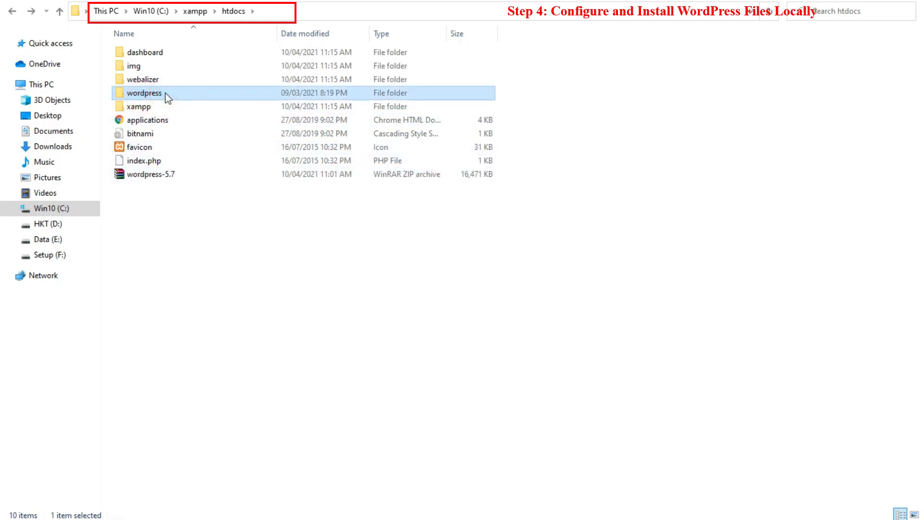
left_click(166, 93)
left_click(166, 93)
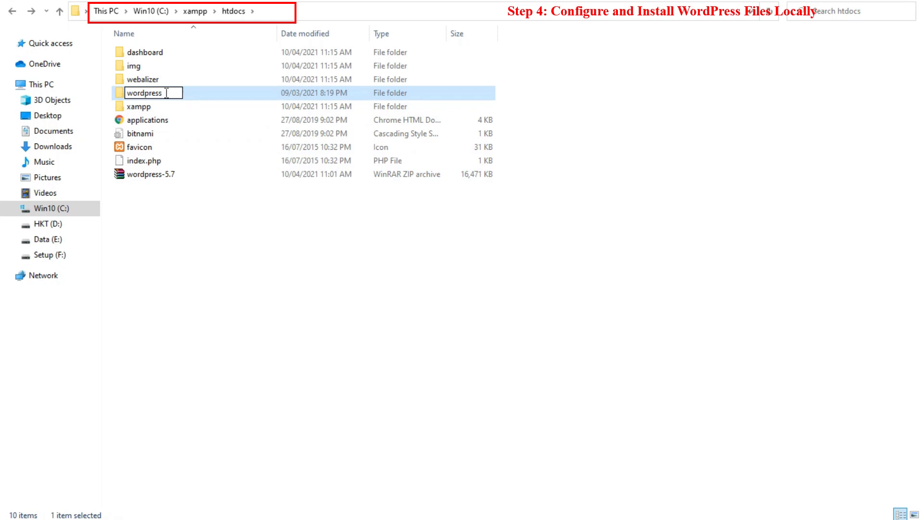
type("-01")
key("ctrl+a")
type("hkt01")
key("Return")
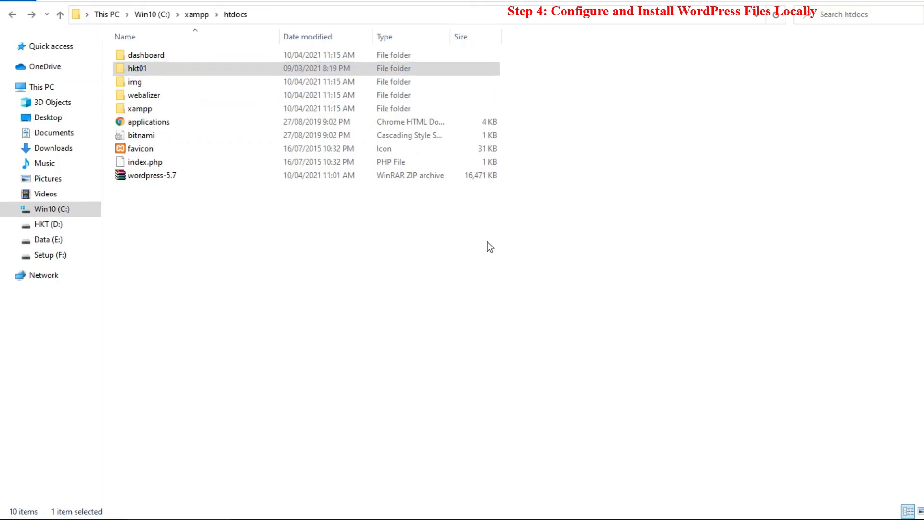
- Load localhost/hkt01, keep English (United States), and advance past the Let's go! screen
key("alt+Tab")
left_click(165, 10)
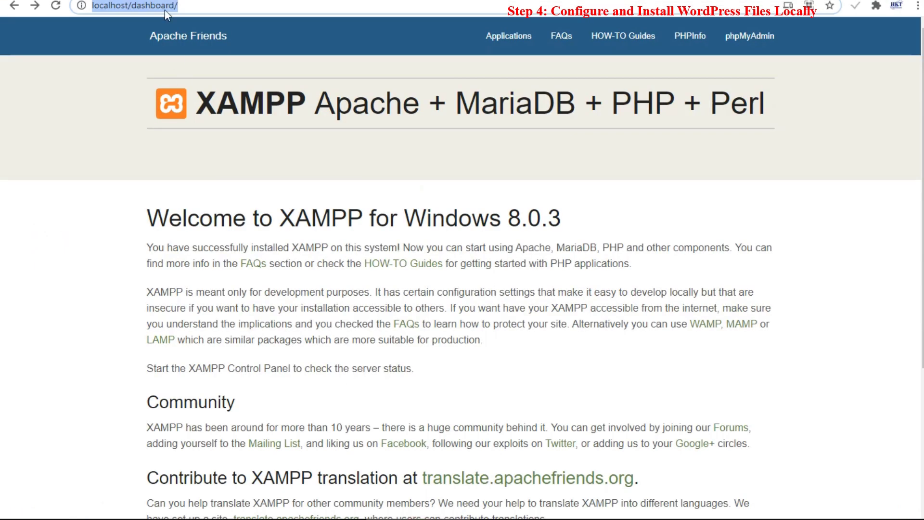
key("ctrl+v")
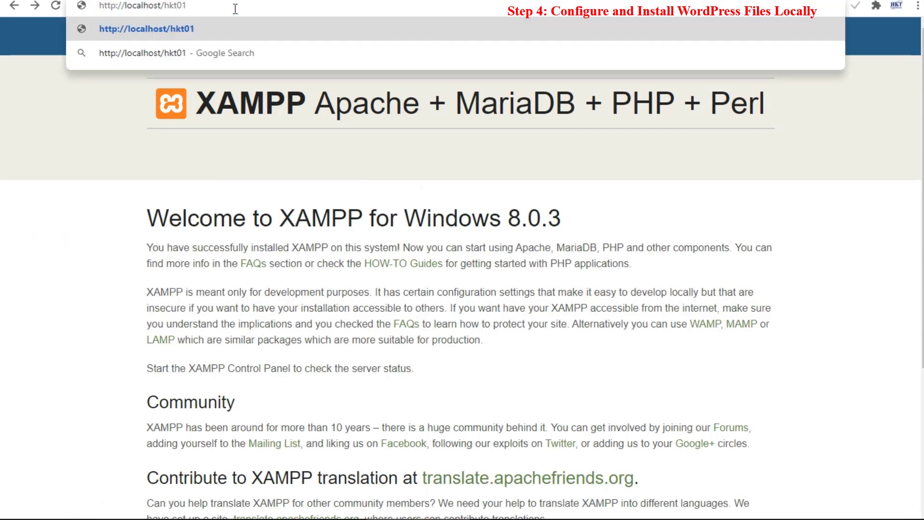
key("Return")
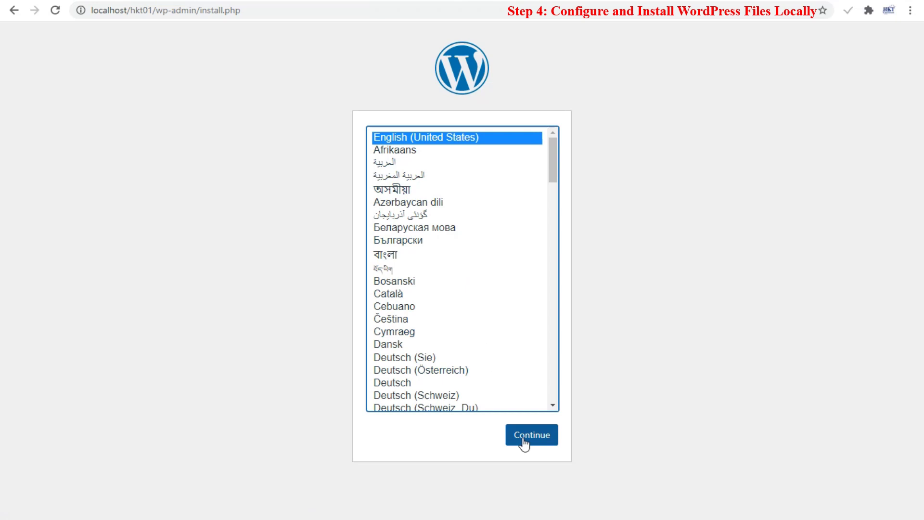
left_click(525, 442)
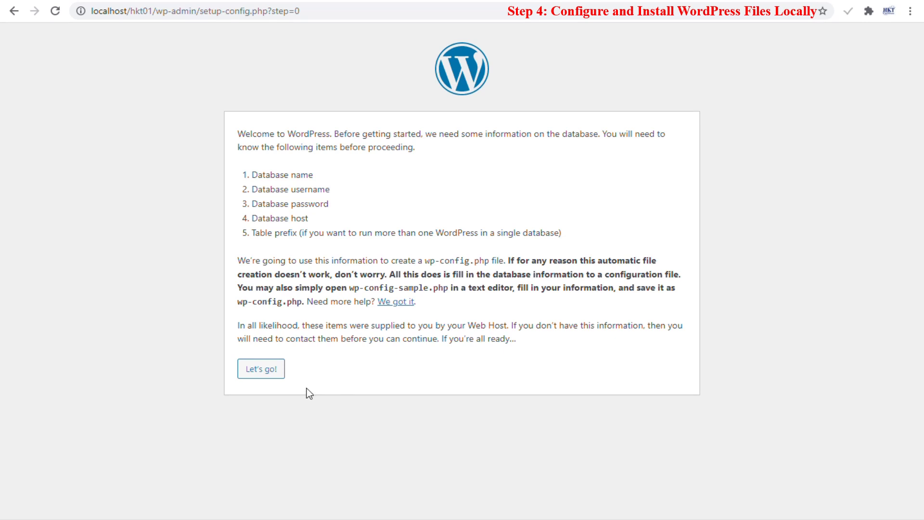
left_click(279, 374)
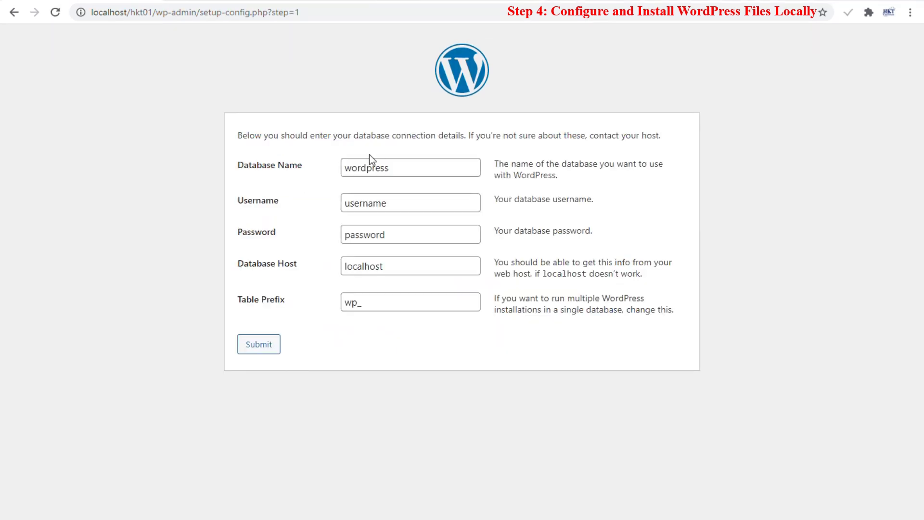
- Enter database name hkt, username root and a blank password, then submit the connection details
left_click(369, 167)
double_click(369, 167)
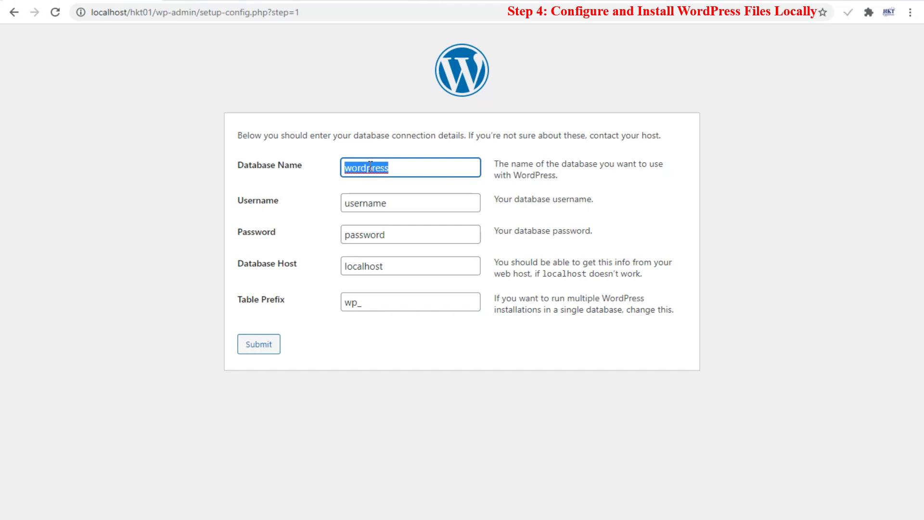
type("hkt")
key("Tab")
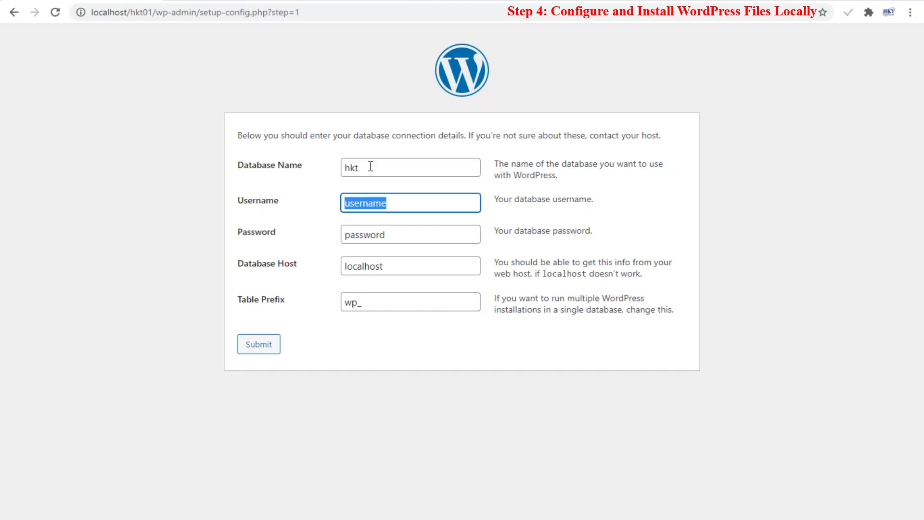
type("root")
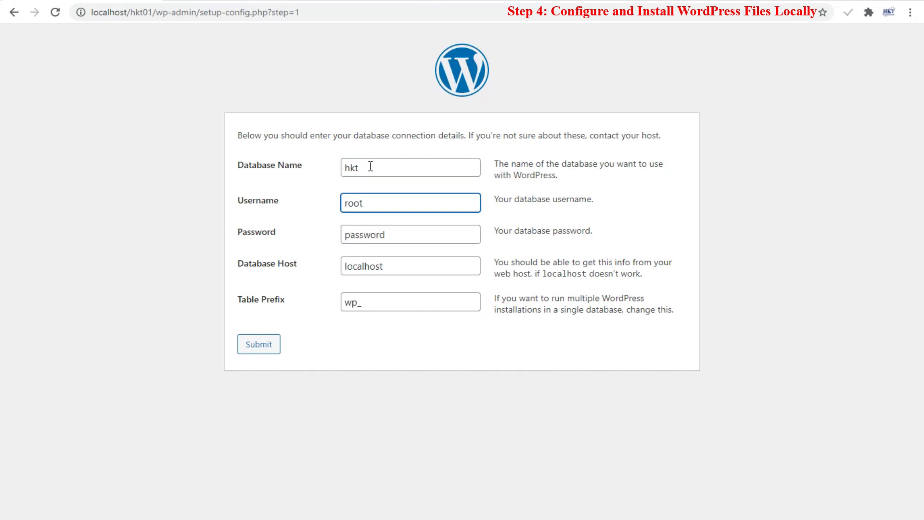
key("Tab")
key("BackSpace")
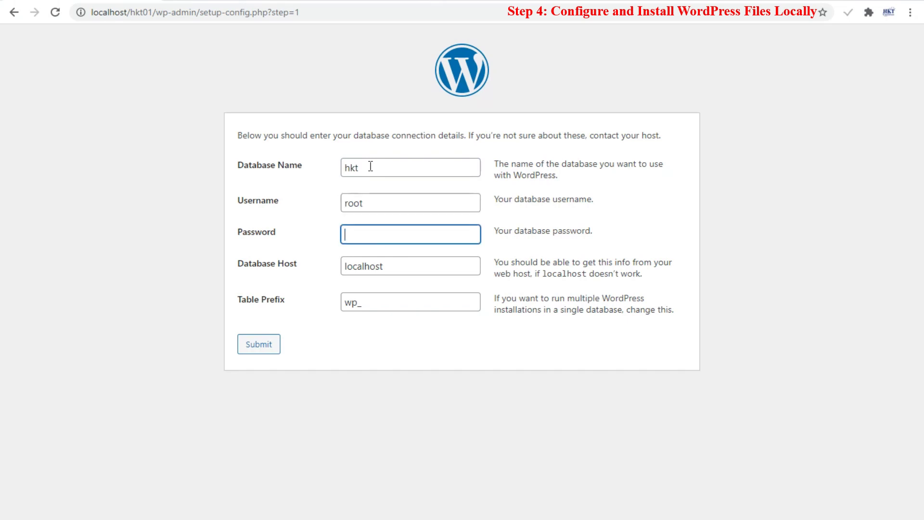
left_click(260, 345)
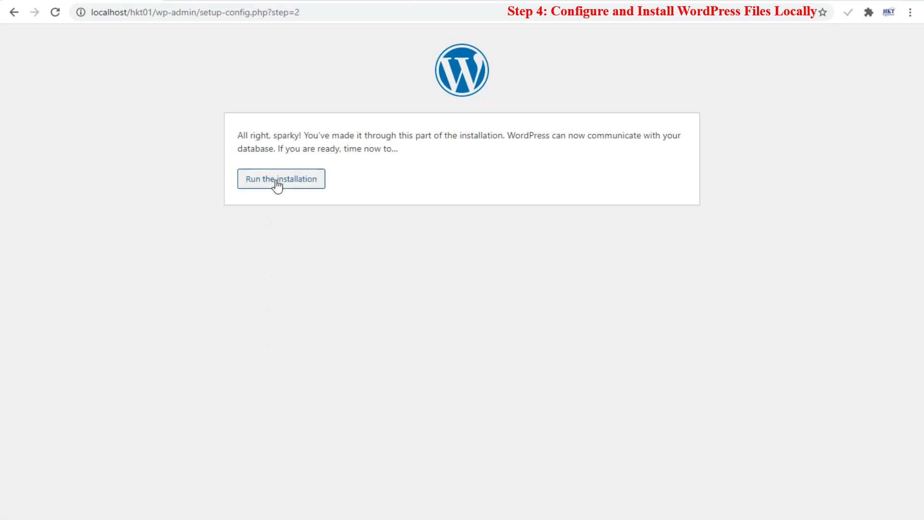
- Start the installation and enter 'tem01' as the site title
left_click(277, 183)
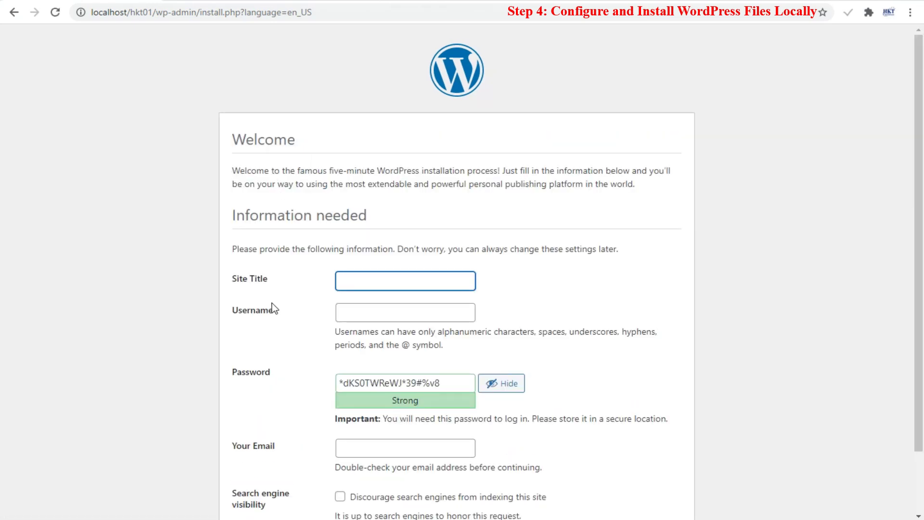
type("tem01")
key("Tab")
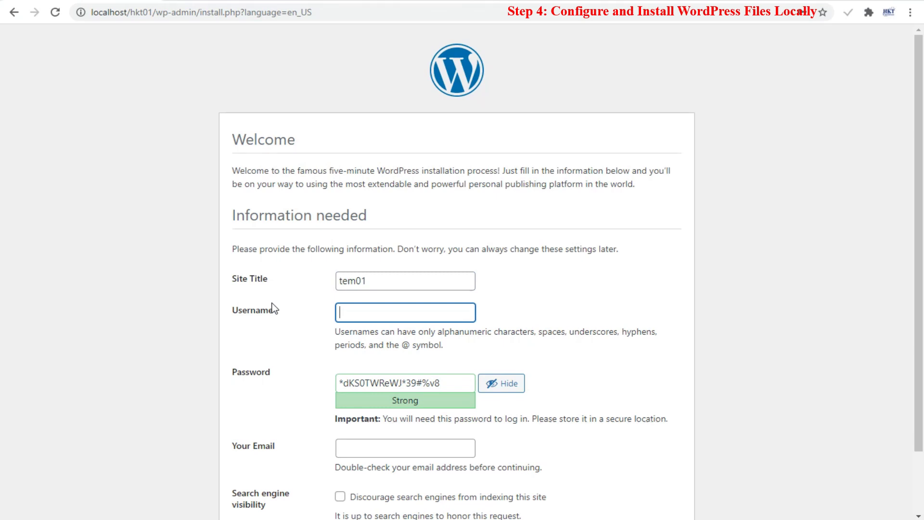
- Set username admin, a confirmed weak password and the admin email, then install WordPress
key("Tab")
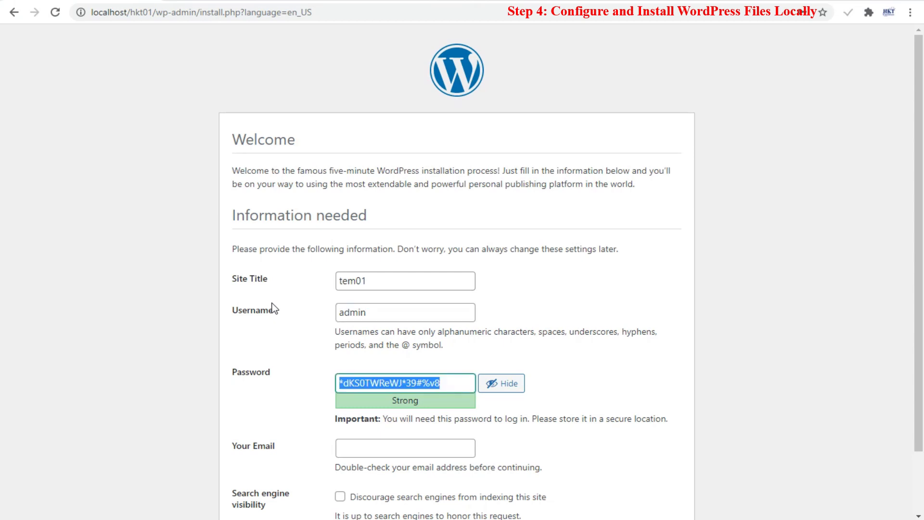
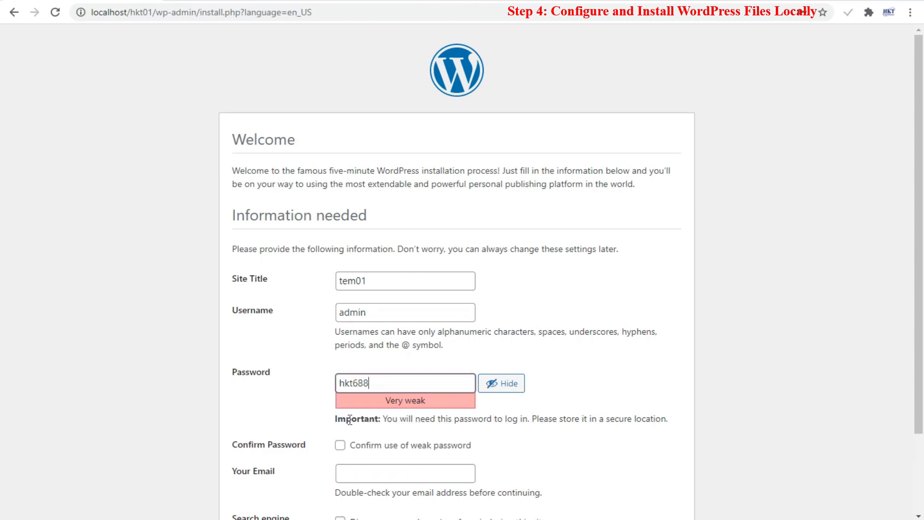
left_click(340, 445)
scroll(356, 389, "down", 1)
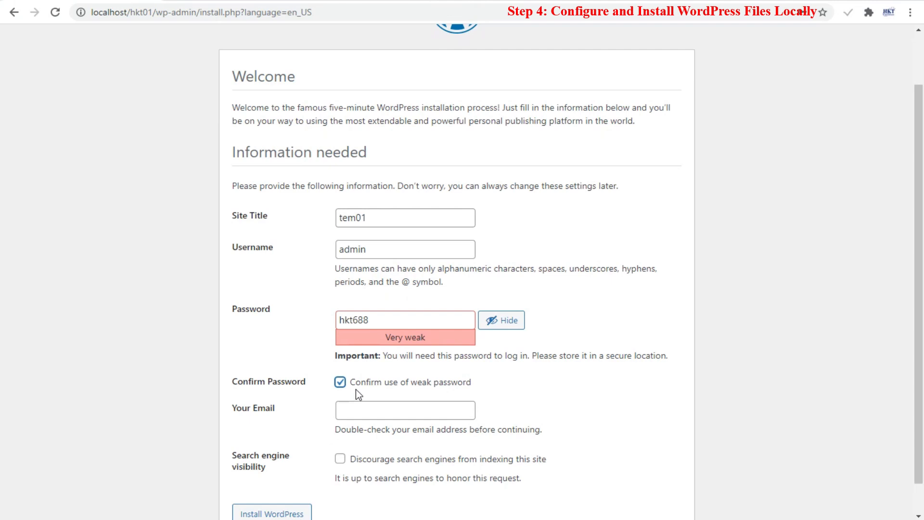
left_click(365, 409)
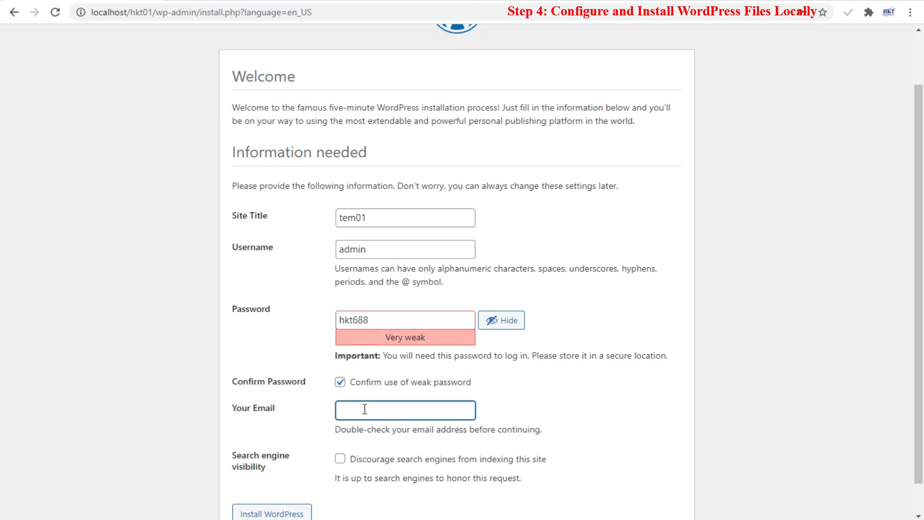
scroll(365, 409, "down", 1)
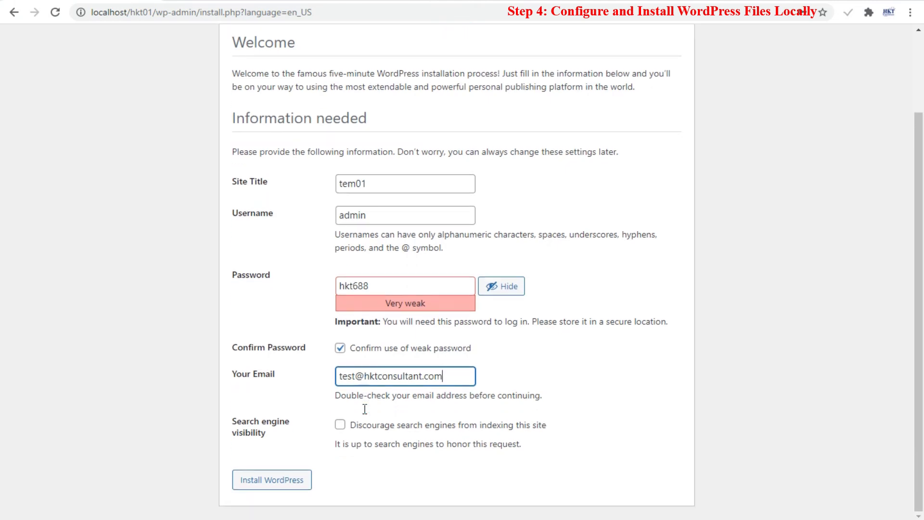
left_click(283, 478)
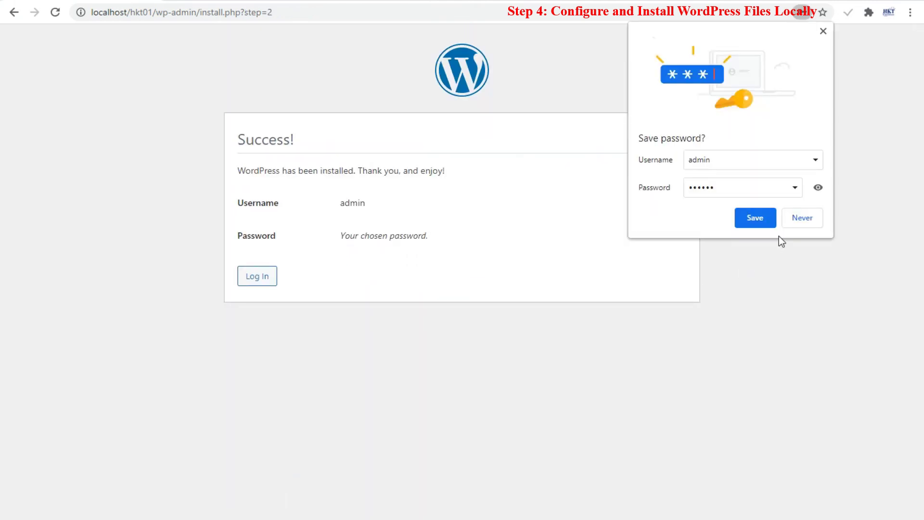
- Decline Chrome's save-password prompt and log in as admin with the account password
left_click(794, 220)
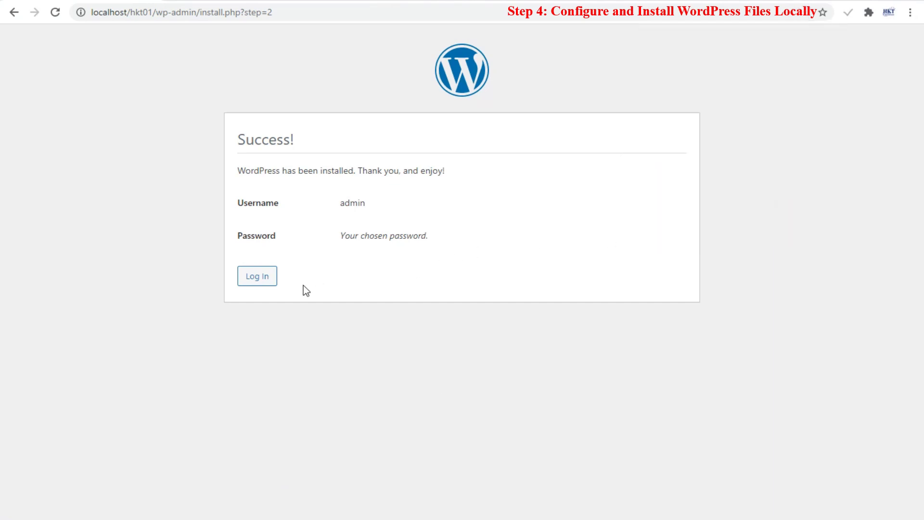
left_click(255, 284)
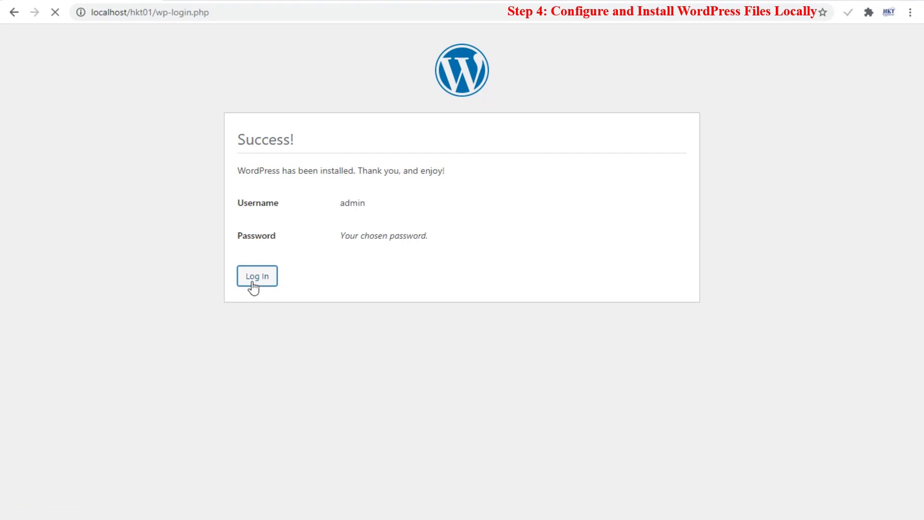
type("admin")
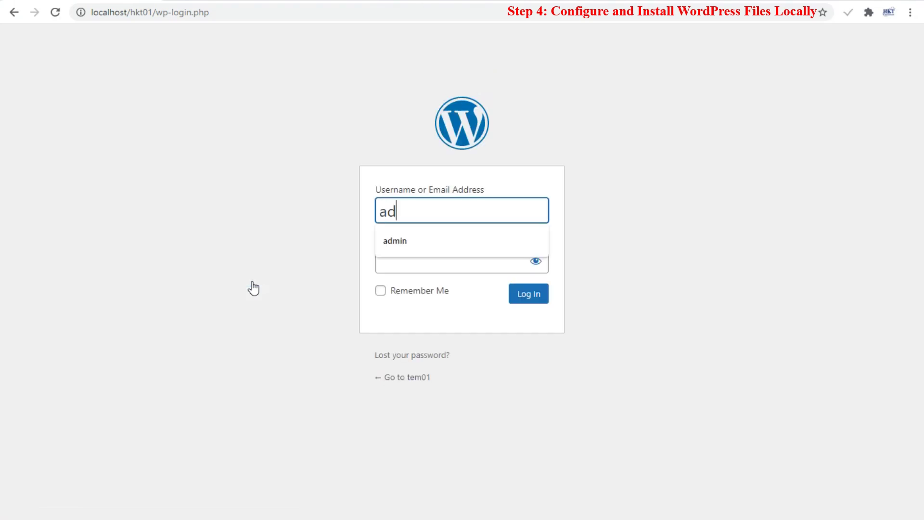
key("Tab")
type("••••••")
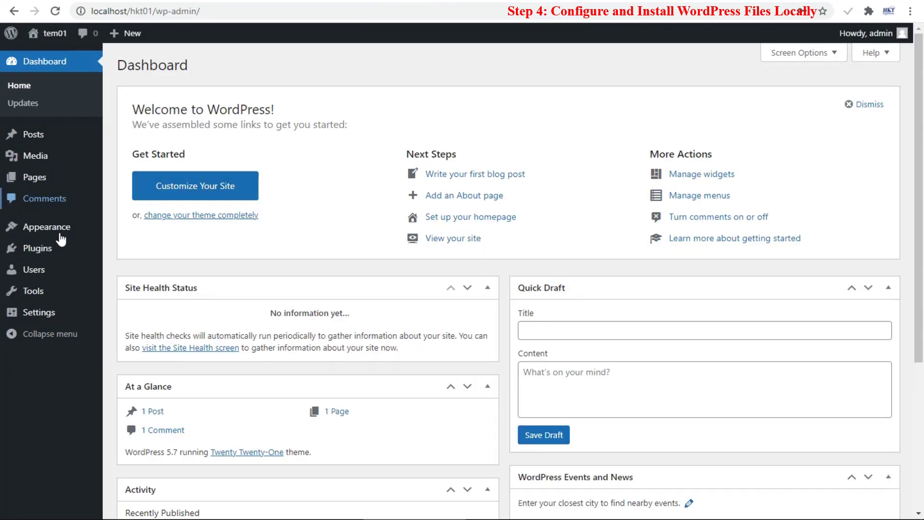
- Open General Settings, review the Site Language list, and save with English (United States) unchanged
mouse_move(61, 238)
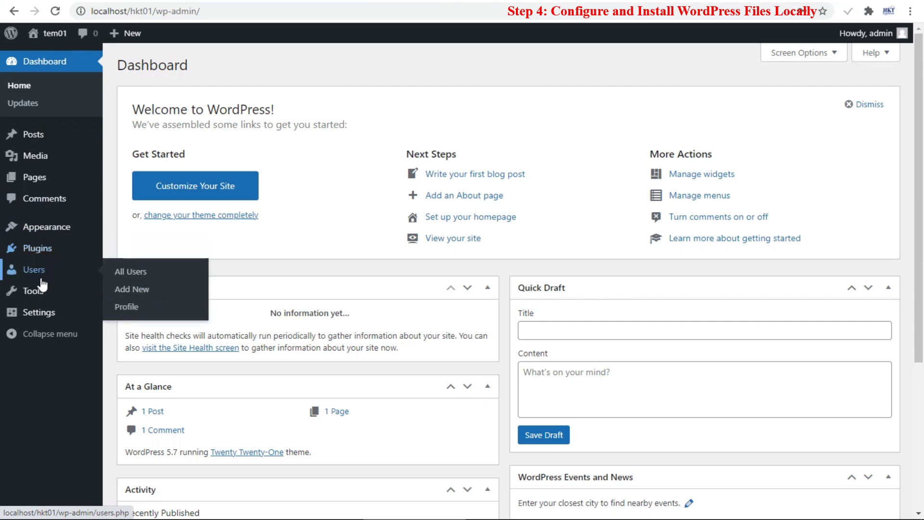
mouse_move(40, 295)
left_click(40, 313)
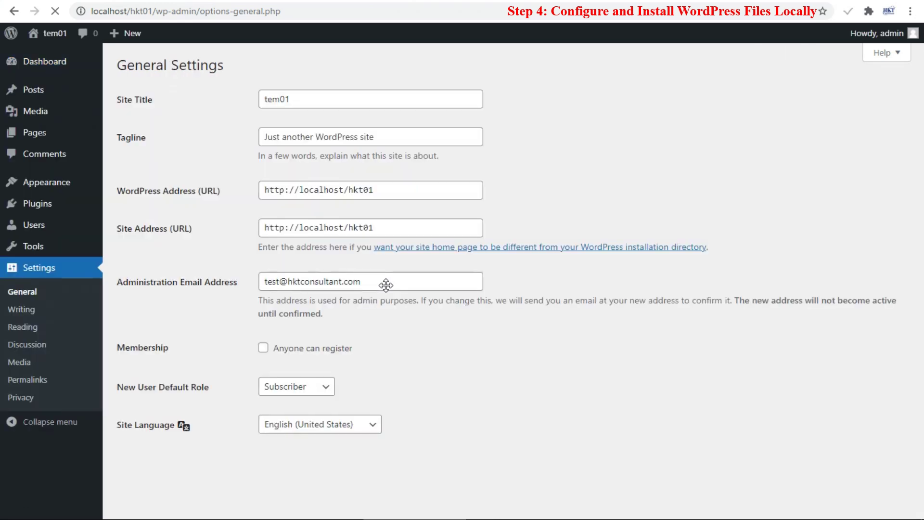
scroll(400, 345, "down", 3)
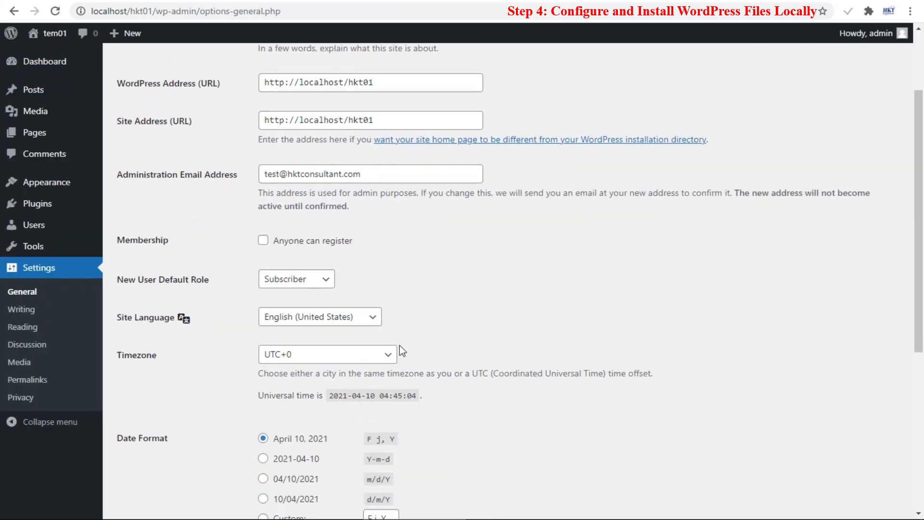
left_click(317, 299)
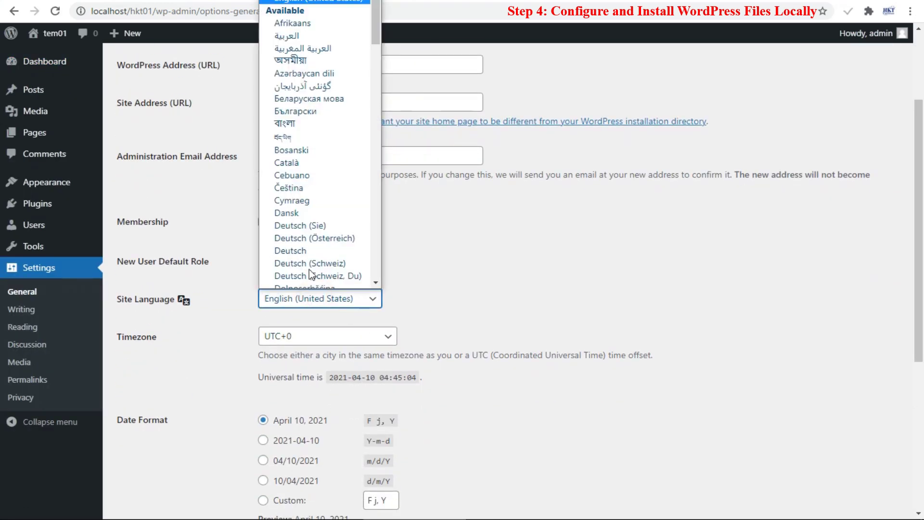
scroll(457, 305, "down", 6)
left_click(169, 453)
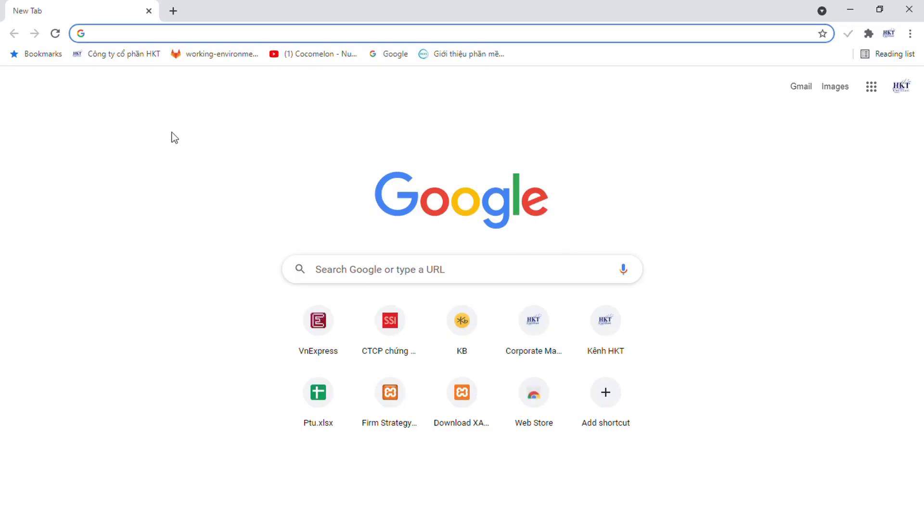
- Open the localhost/hkt01 front page and change its address to localhost/hkt01/wp-admin
type("lo")
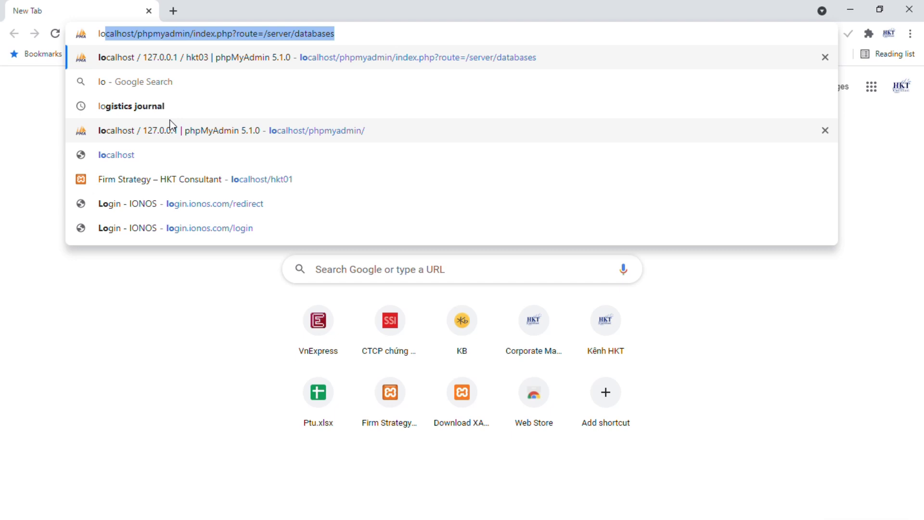
left_click(199, 179)
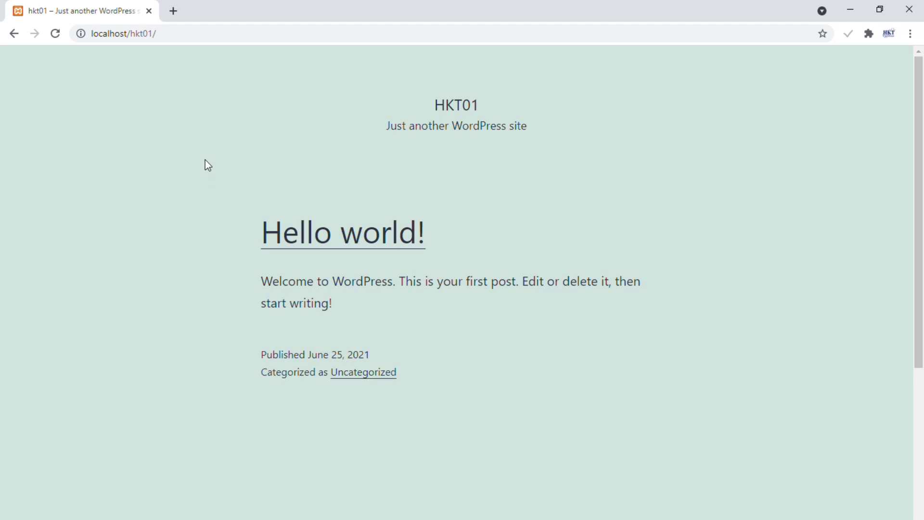
left_click(233, 42)
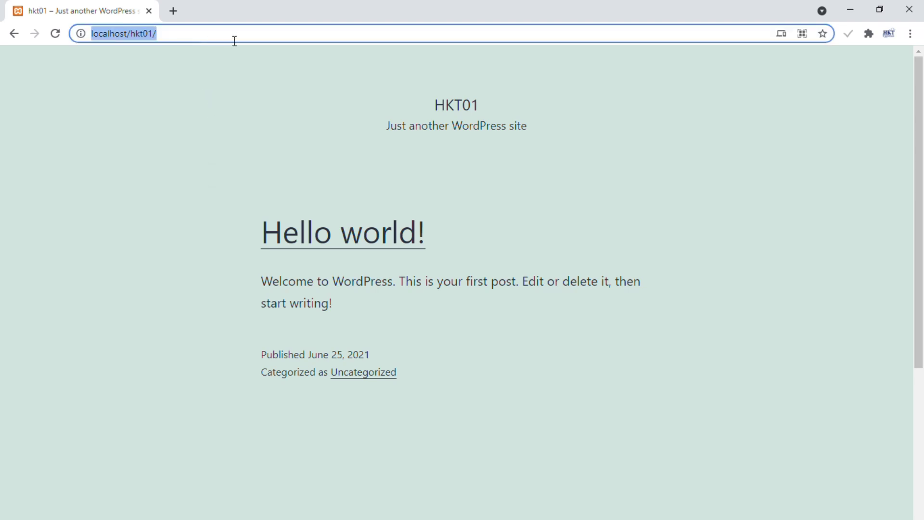
left_click(235, 41)
type("wp")
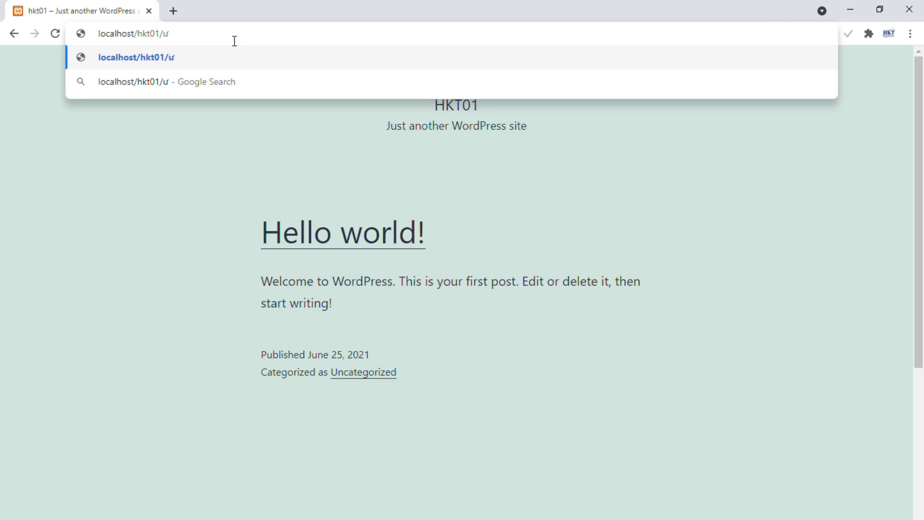
type("-")
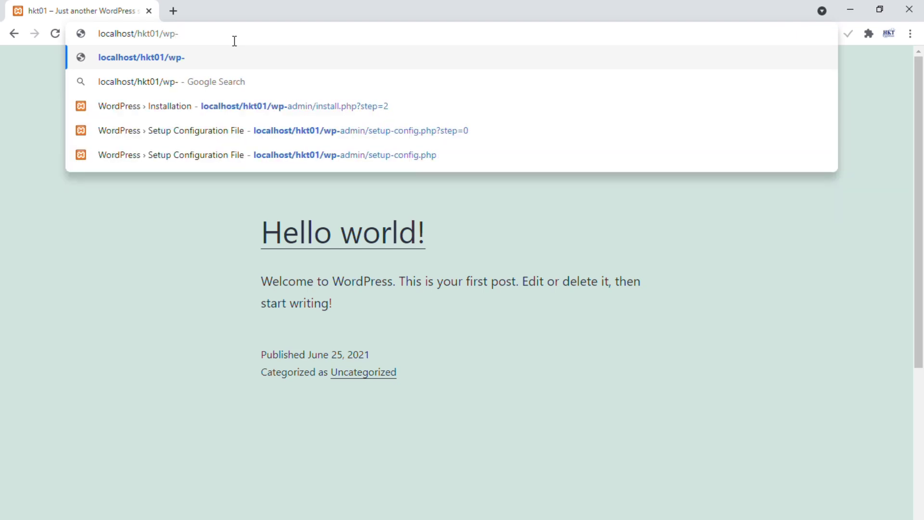
type("admin")
- Load the hkt01 admin login and sign in as admin with the account password
key("Return")
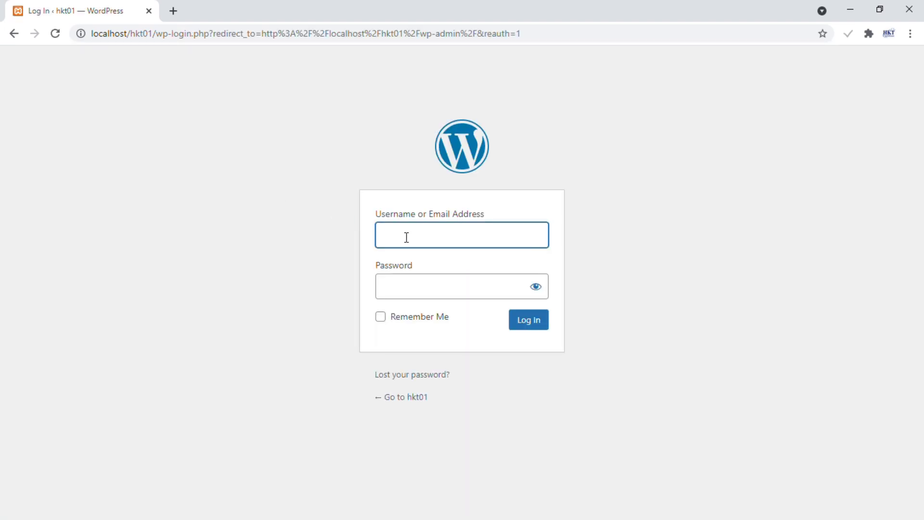
type("admin")
key("Tab")
type("••")
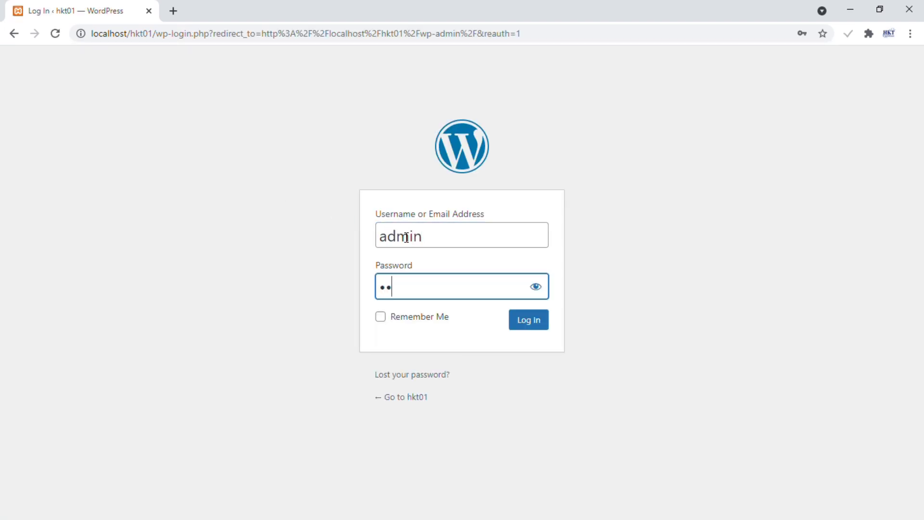
type("••••")
left_click(534, 325)
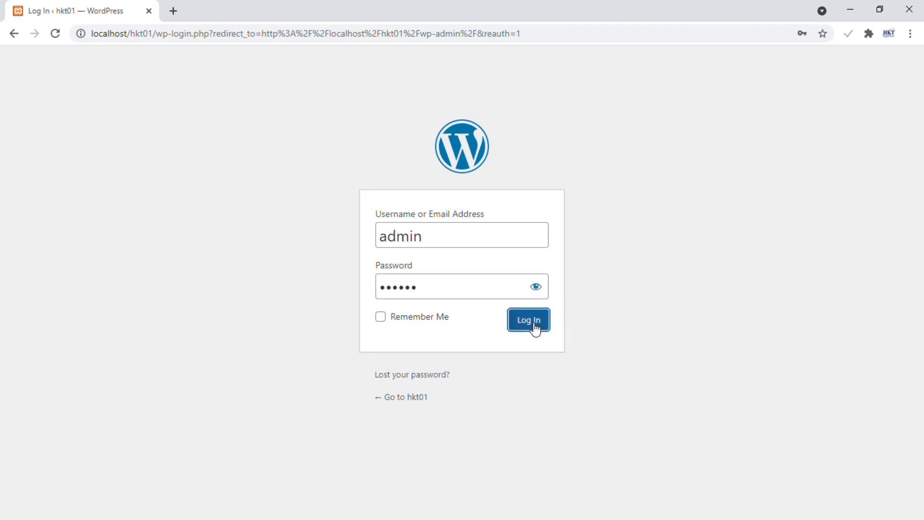